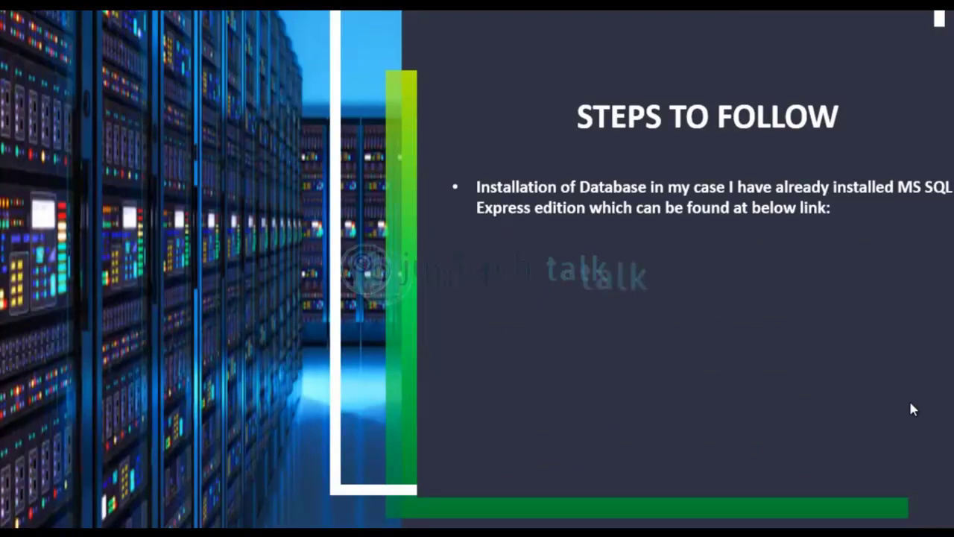
# Advance the slide animation to reveal the MS SQL Express download link
pyautogui.click(911, 404)
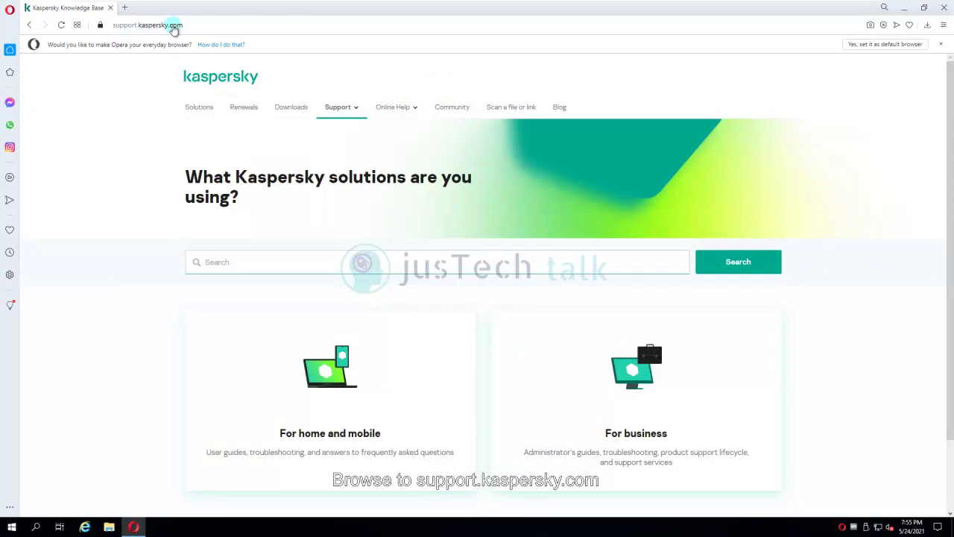
# Open the business products knowledge base on the Kaspersky support site
pyautogui.scroll(-1, 650, 319)
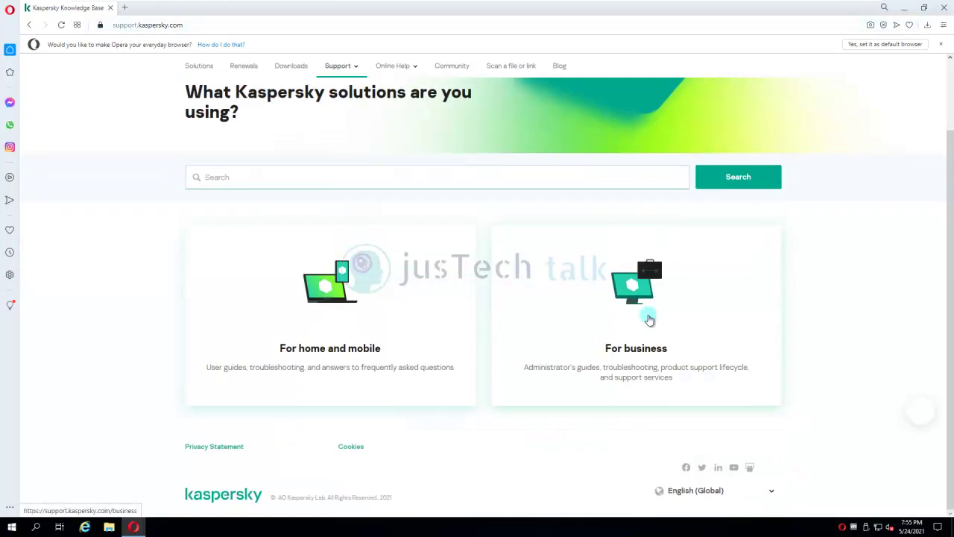
pyautogui.click(646, 350)
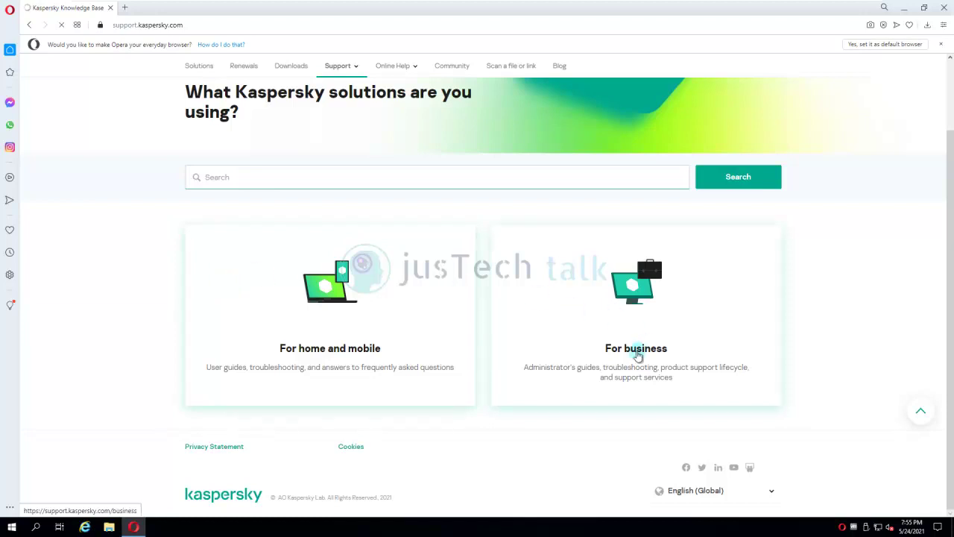
pyautogui.click(635, 352)
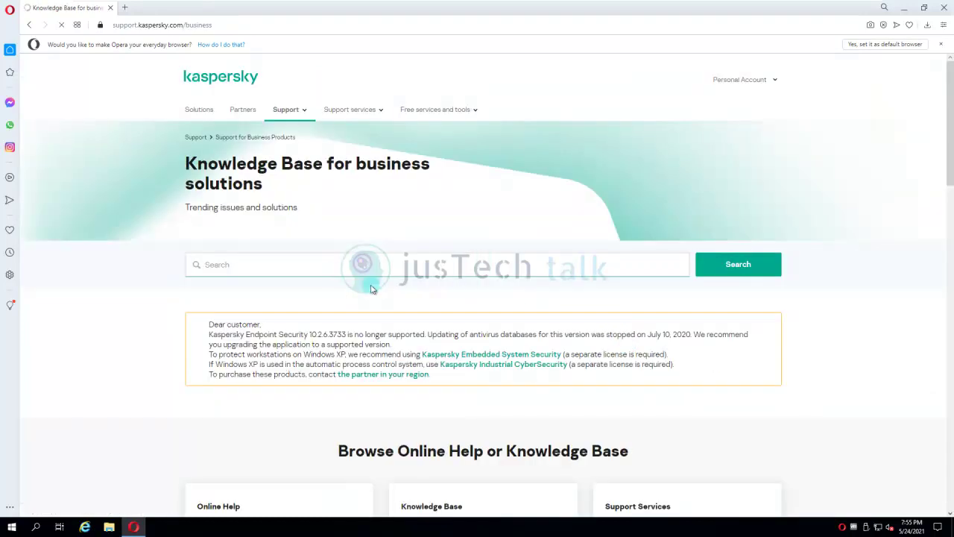
# Open the Security Center 13 support page, then its latest-version download page
pyautogui.scroll(-3, 496, 251)
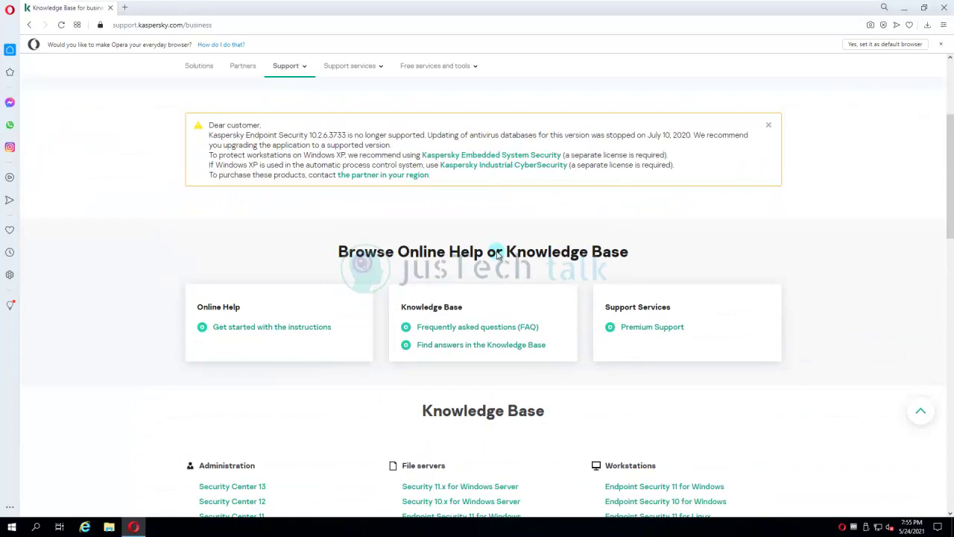
pyautogui.scroll(3, 497, 255)
pyautogui.scroll(-7, 497, 252)
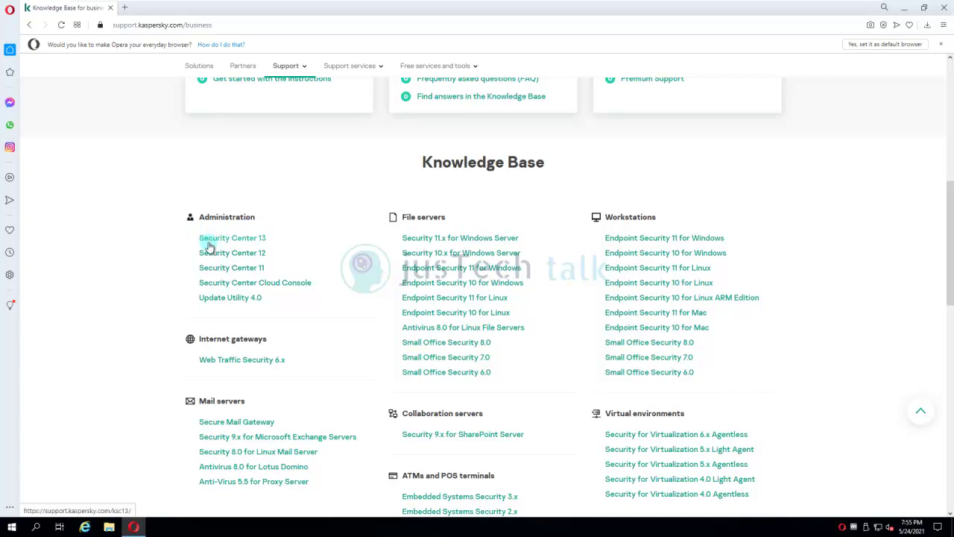
pyautogui.click(246, 243)
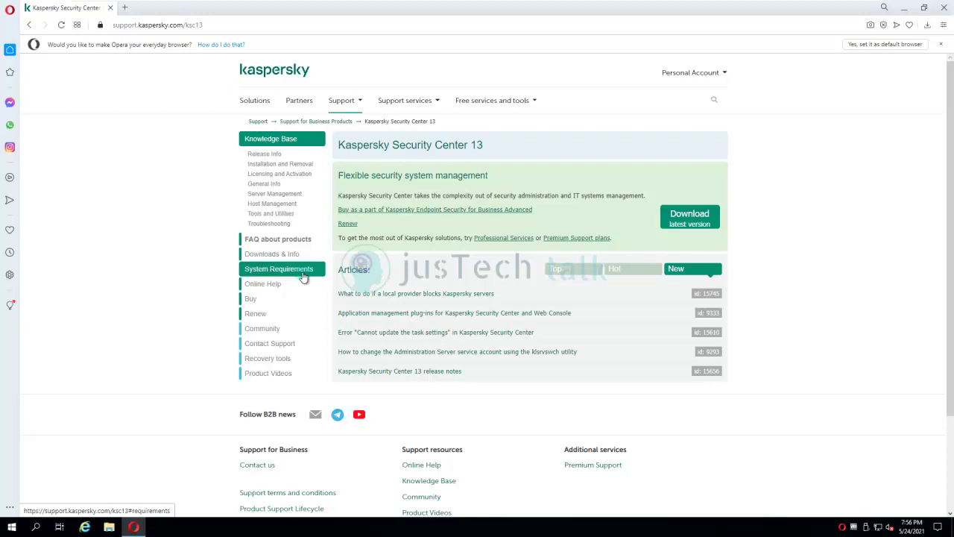
pyautogui.click(693, 221)
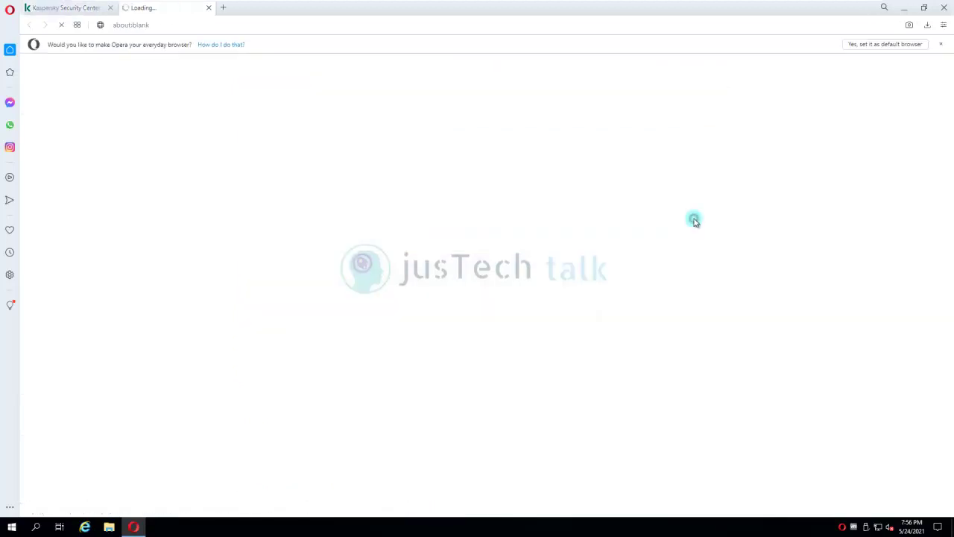
# Dismiss the default-browser bar and expand the Kaspersky Security Center 13.0.0.11247 download list
pyautogui.click(941, 44)
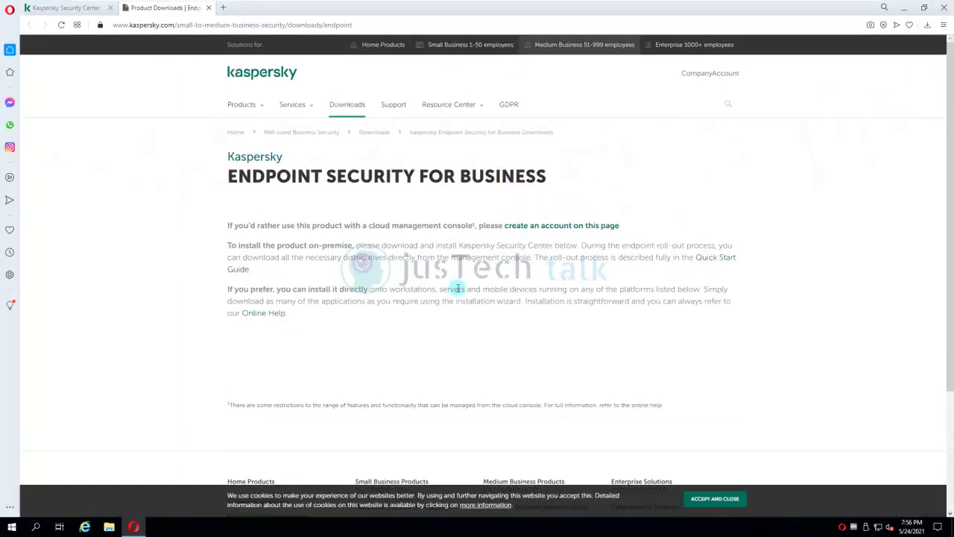
pyautogui.scroll(-1, 458, 291)
pyautogui.click(362, 268)
pyautogui.scroll(1, 351, 273)
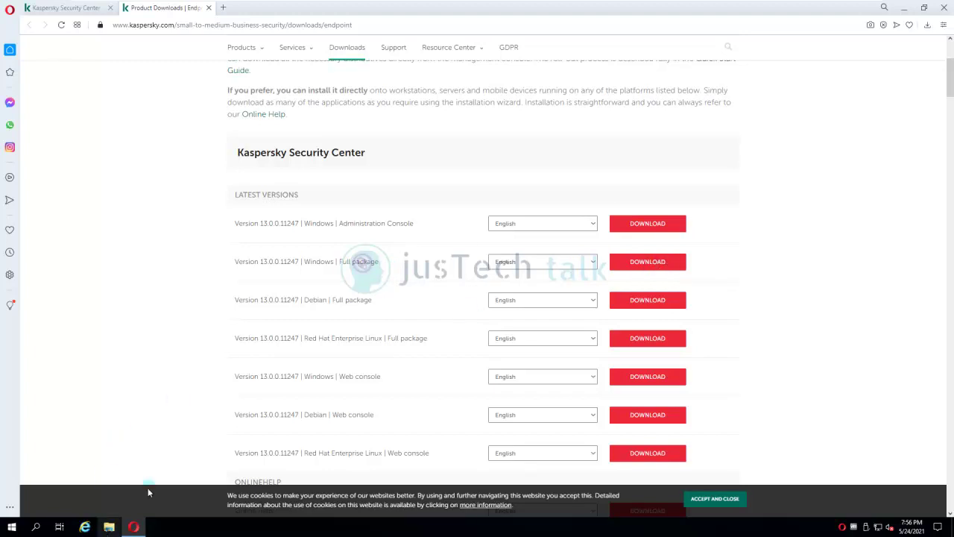
pyautogui.click(108, 526)
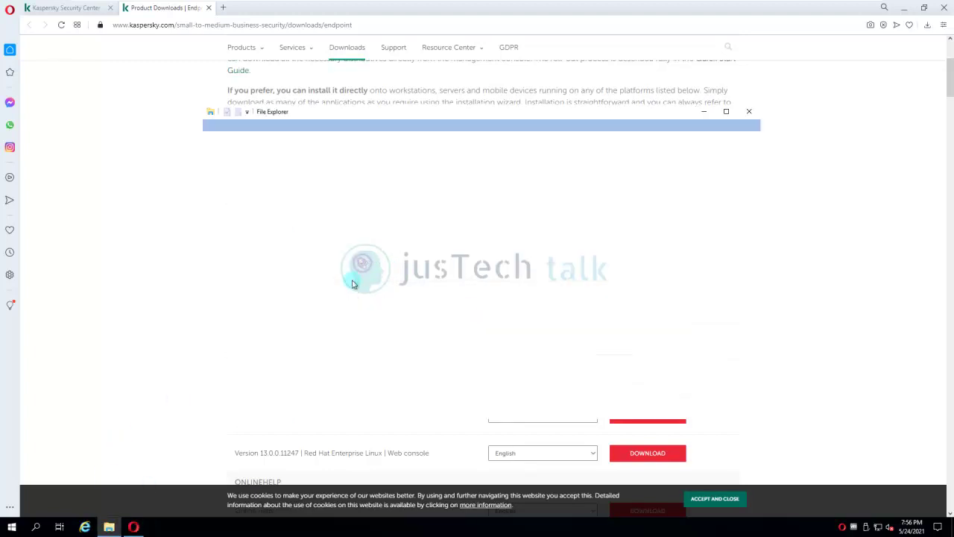
# Run ksc_13_13.0.0.11247_full_en from the Downloads folder in File Explorer
pyautogui.click(905, 7)
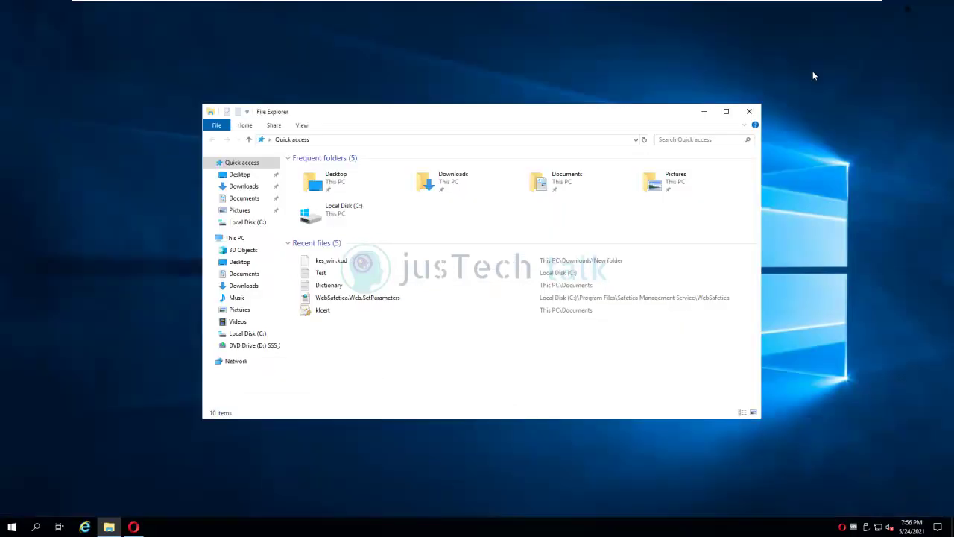
pyautogui.click(237, 187)
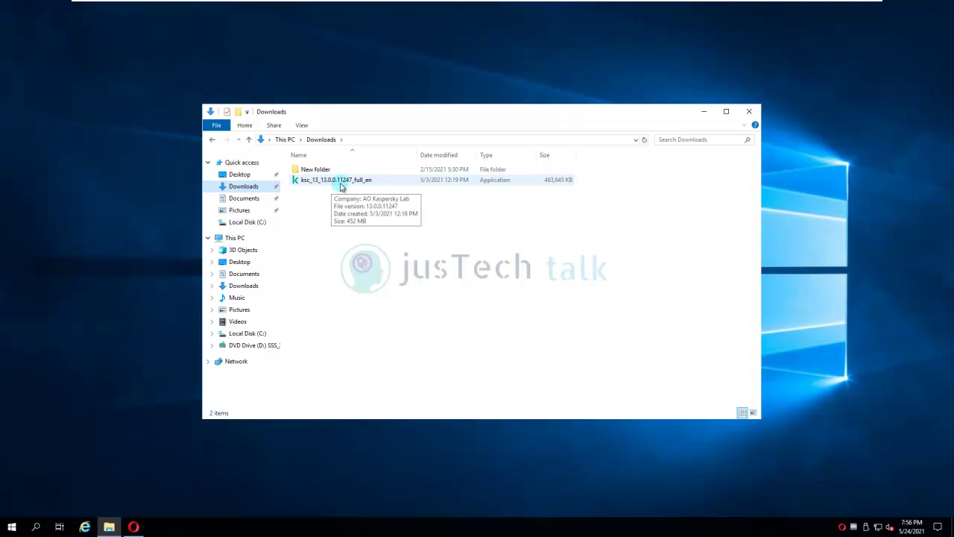
pyautogui.rightClick(345, 183)
pyautogui.click(373, 187)
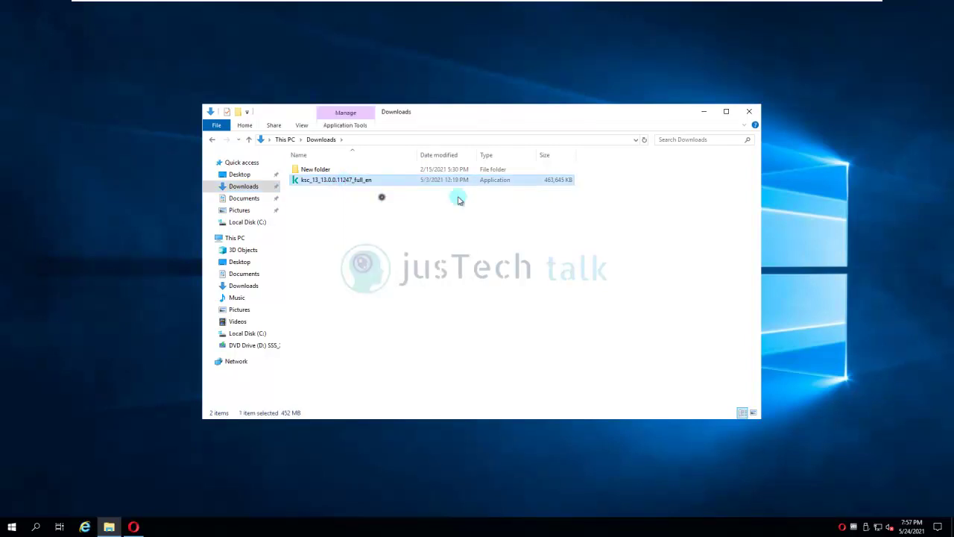
pyautogui.click(703, 112)
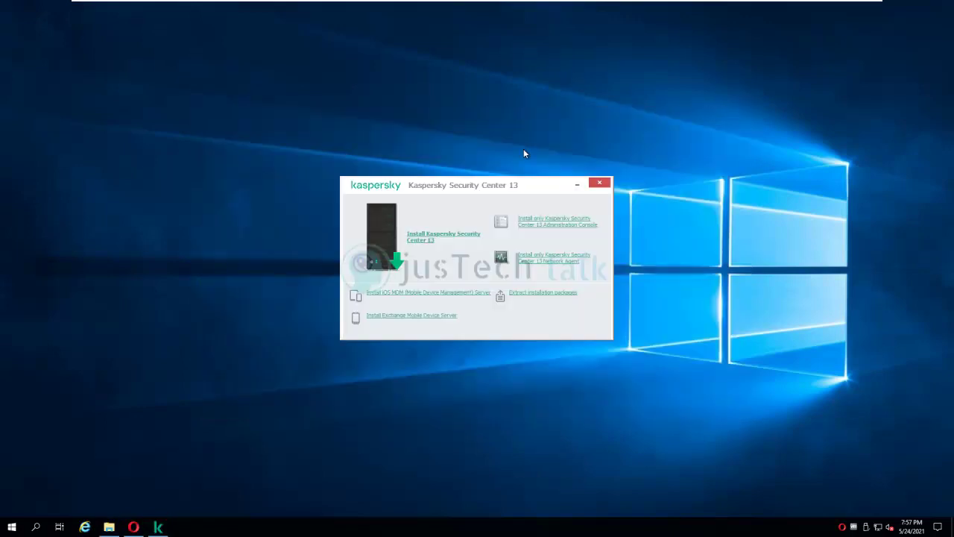
# Choose Install Kaspersky Security Center 13 and let the files extract
pyautogui.click(422, 244)
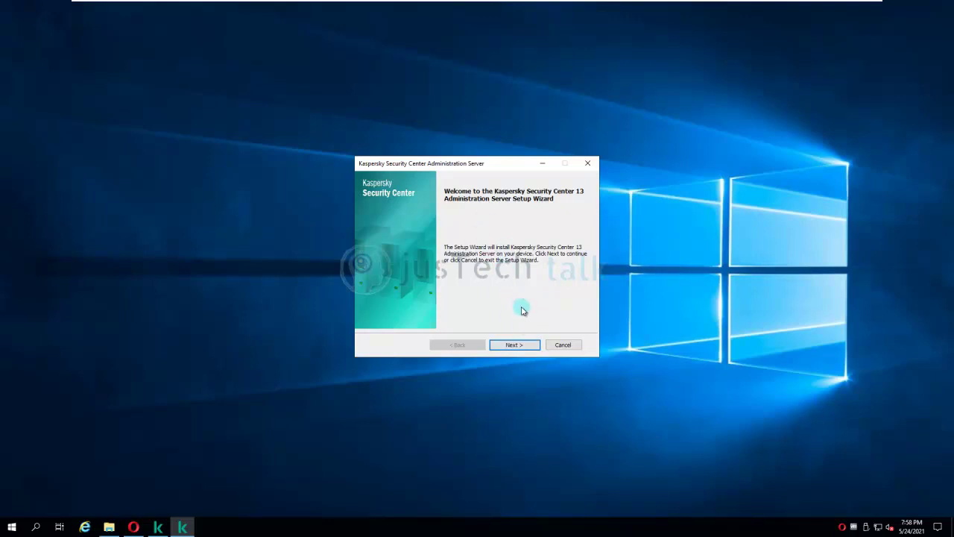
# Pass the welcome and requirements pages, then accept the EULA and privacy policy
pyautogui.click(518, 351)
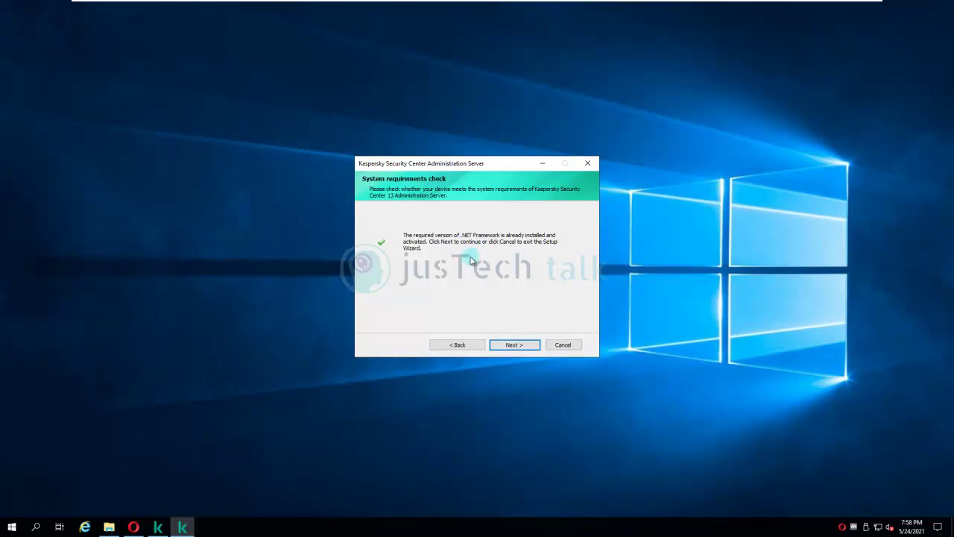
pyautogui.click(521, 348)
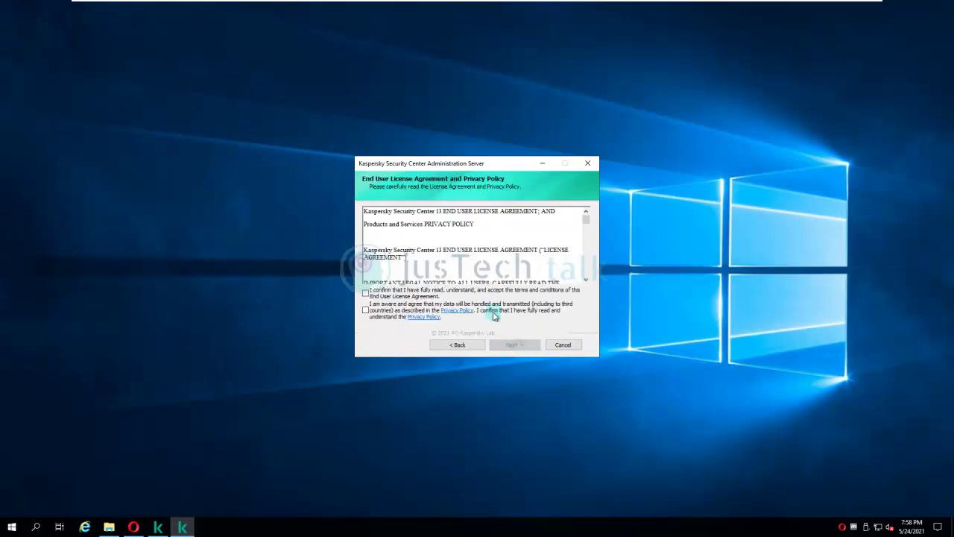
pyautogui.click(365, 293)
pyautogui.click(366, 310)
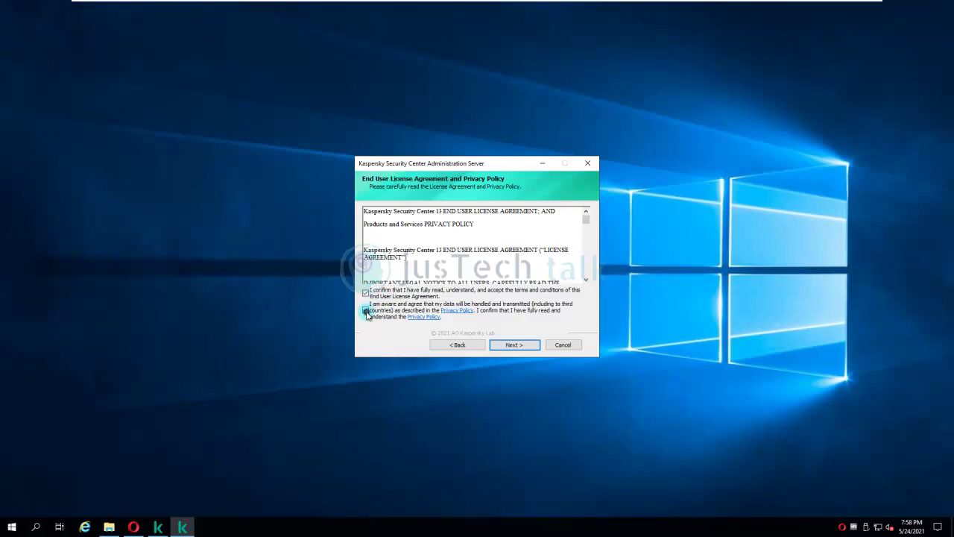
pyautogui.click(514, 345)
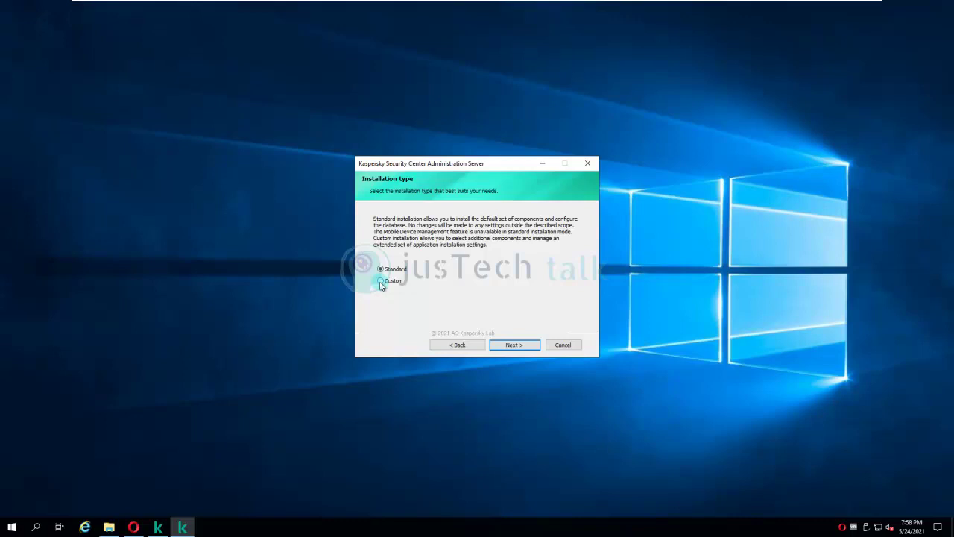
# Keep Standard installation, select both Administration Consoles, and keep fewer than 100 devices
pyautogui.click(519, 347)
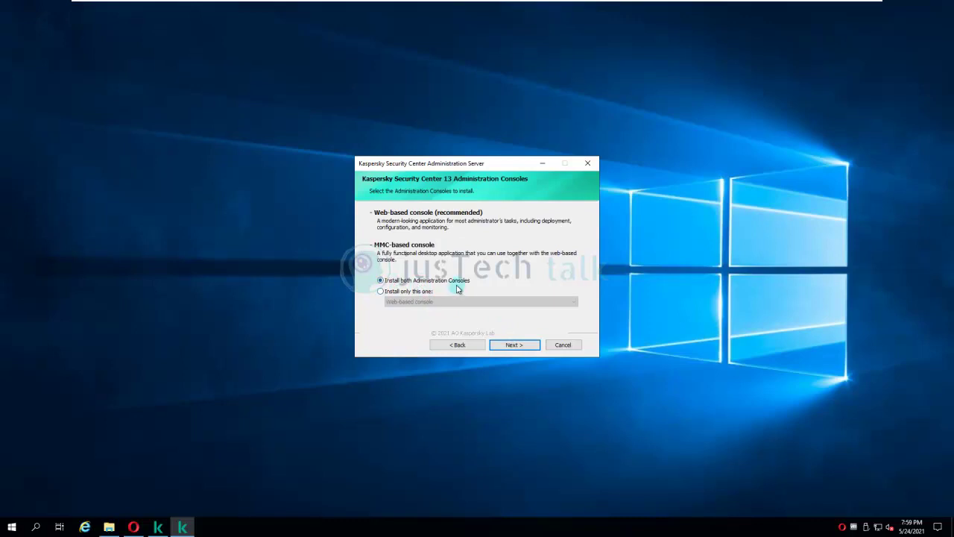
pyautogui.click(379, 291)
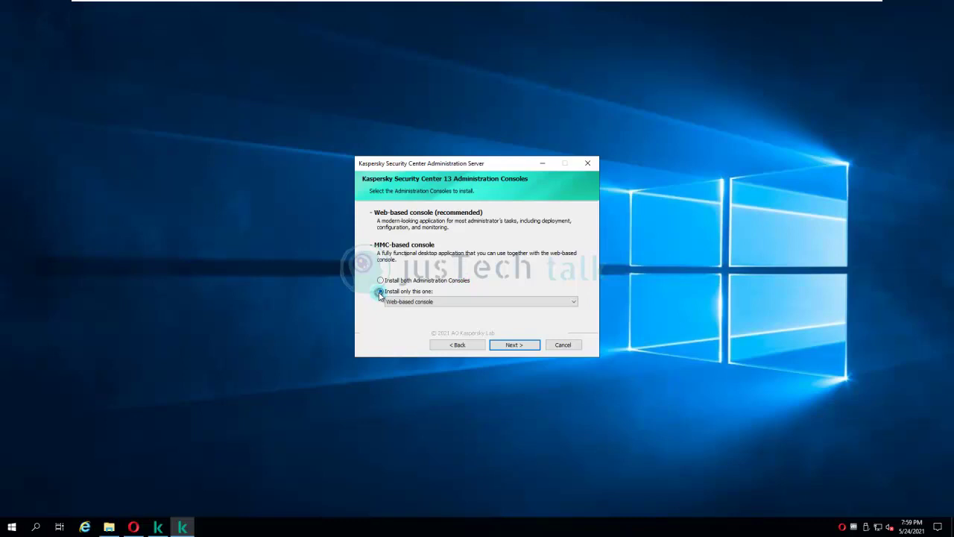
pyautogui.click(506, 303)
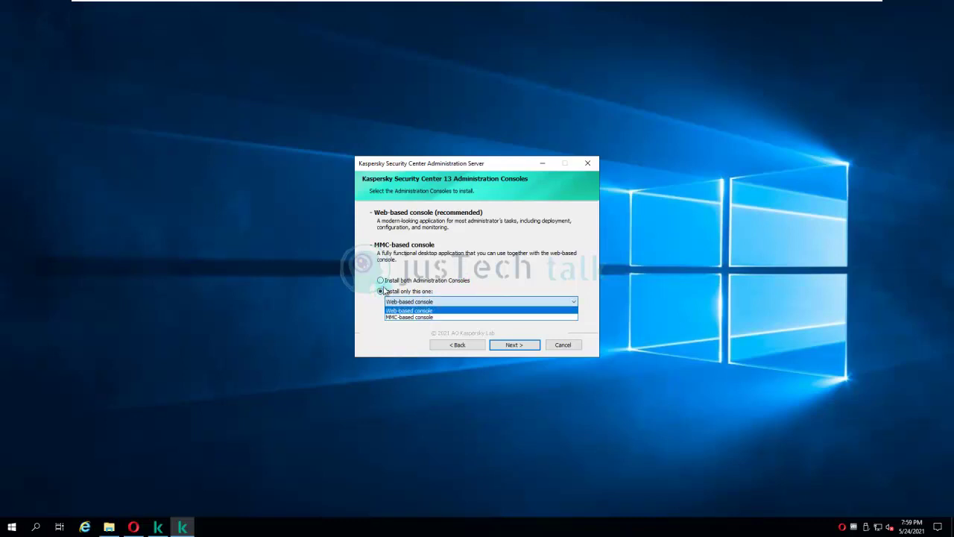
pyautogui.click(381, 282)
pyautogui.click(380, 279)
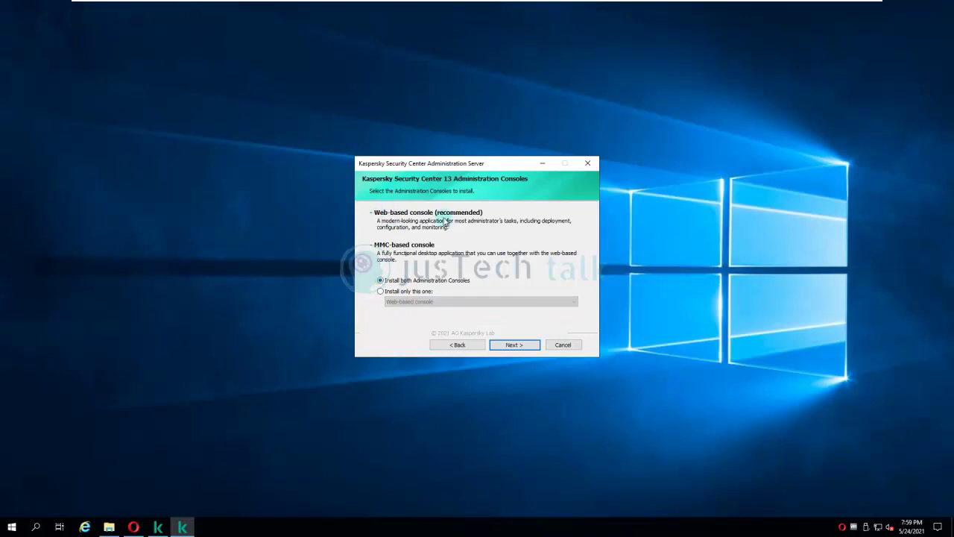
pyautogui.click(516, 347)
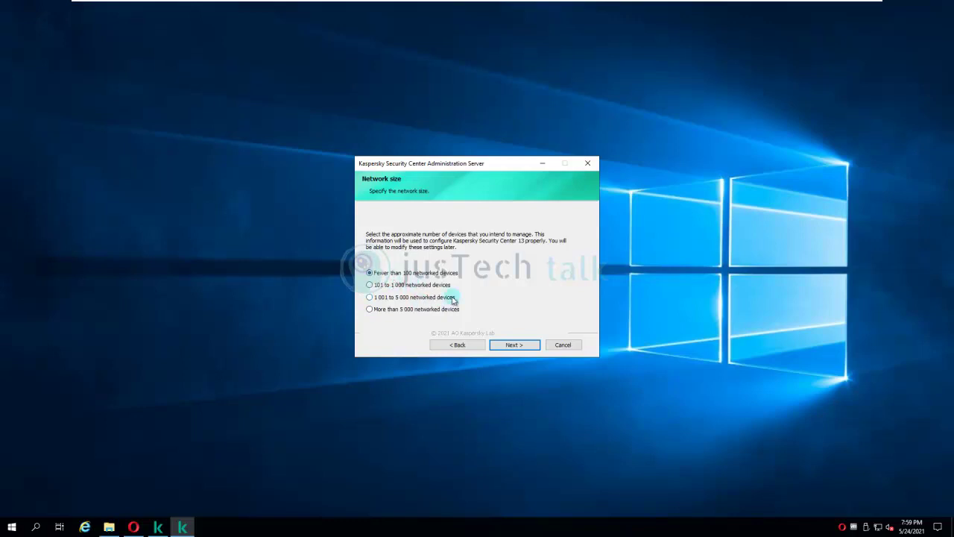
pyautogui.click(525, 346)
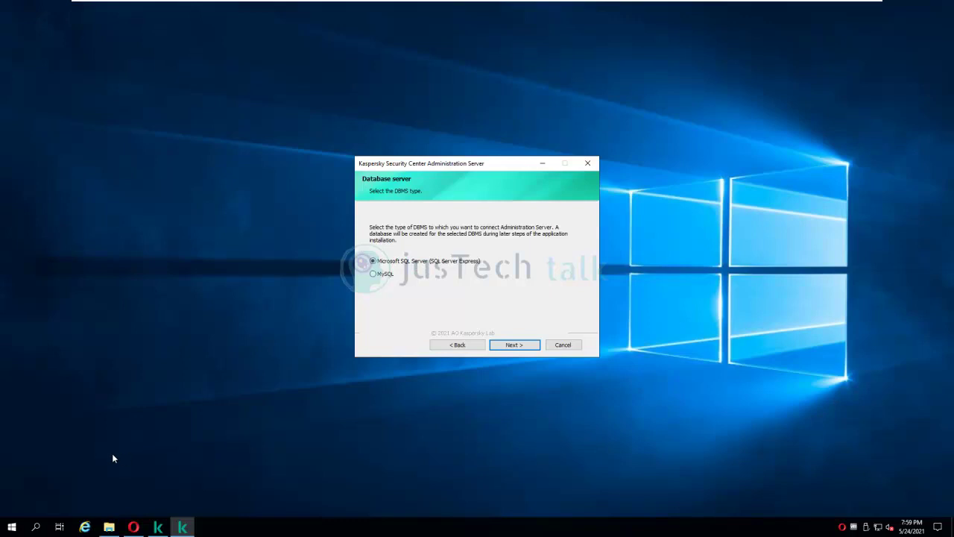
# Check the installed SQL Server programs, then keep Microsoft SQL Server as the DBMS
pyautogui.click(11, 527)
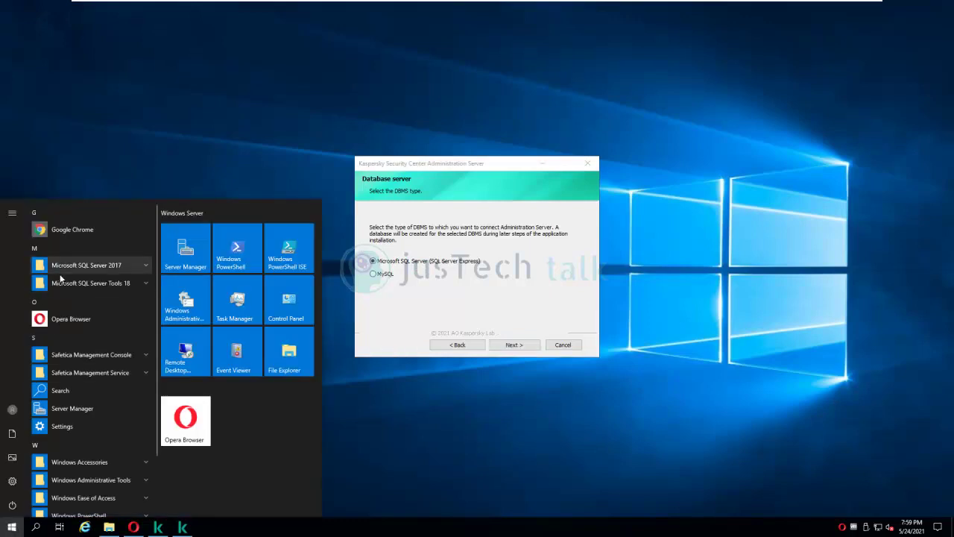
pyautogui.click(505, 305)
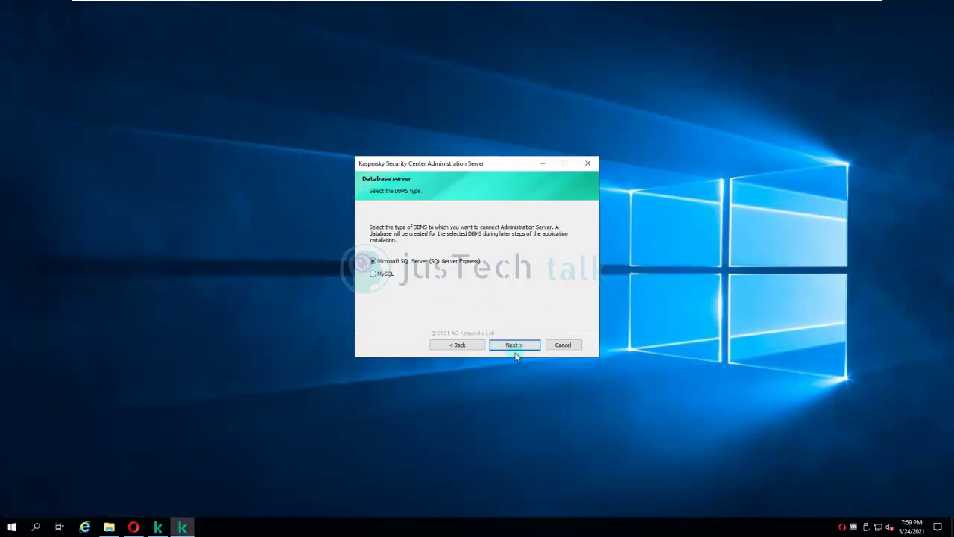
pyautogui.click(514, 348)
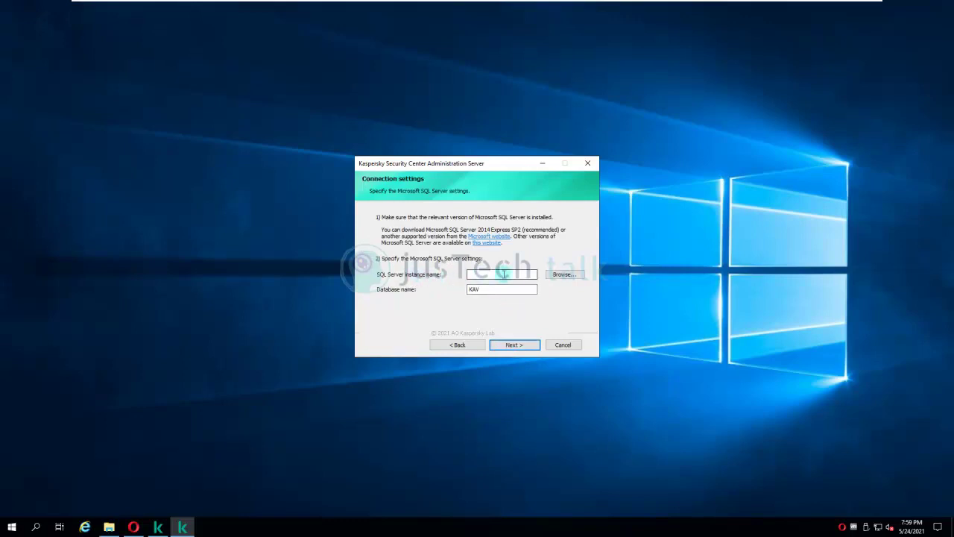
# Pick the APPSRV01\SQLEXPRESS instance from the list and review the KAV database name
pyautogui.click(571, 277)
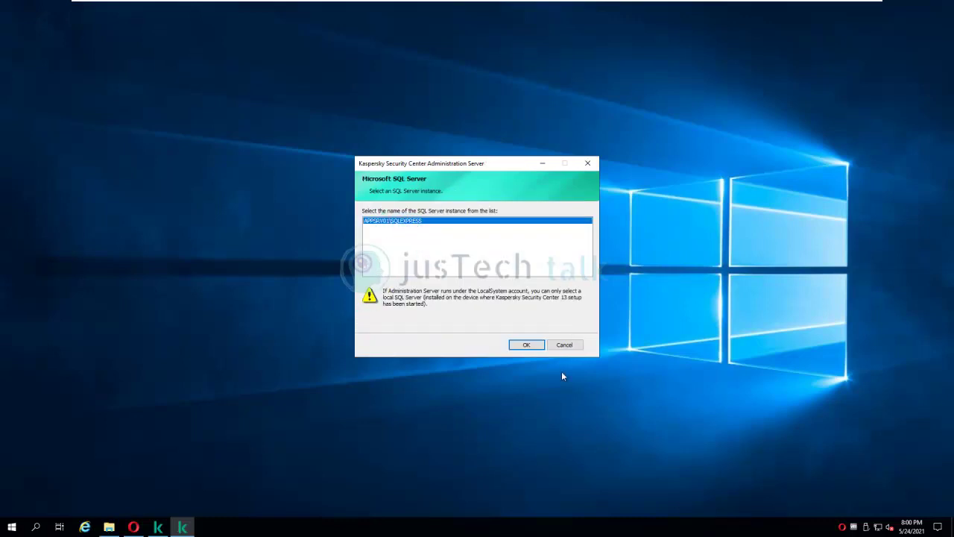
pyautogui.click(527, 345)
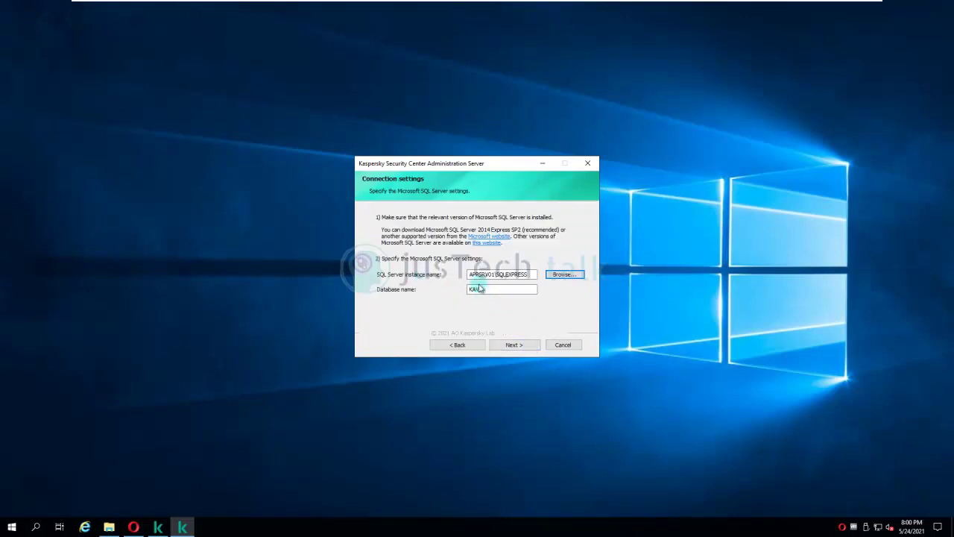
pyautogui.click(481, 290)
# Confirm connection settings, keep Windows Authentication, and begin the Administration Server install
pyautogui.click(530, 347)
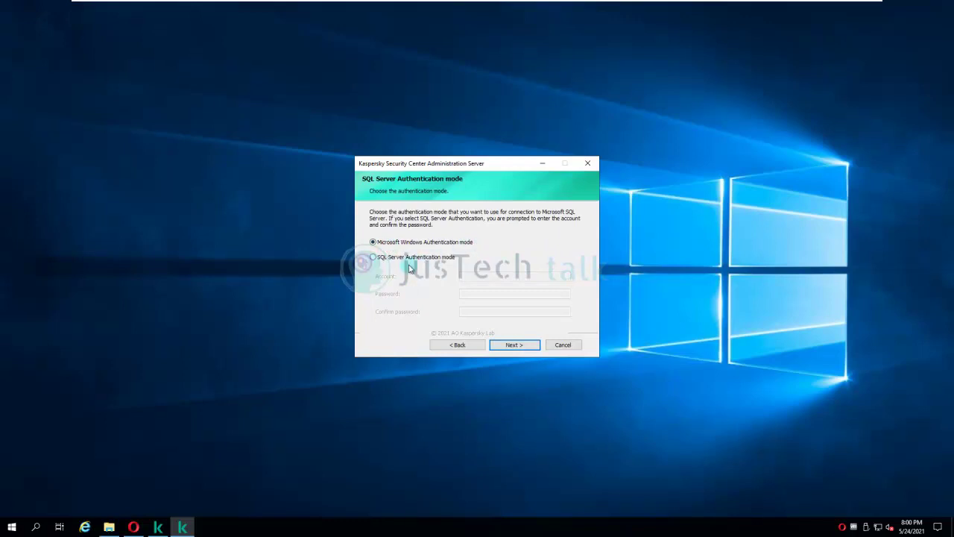
pyautogui.click(522, 350)
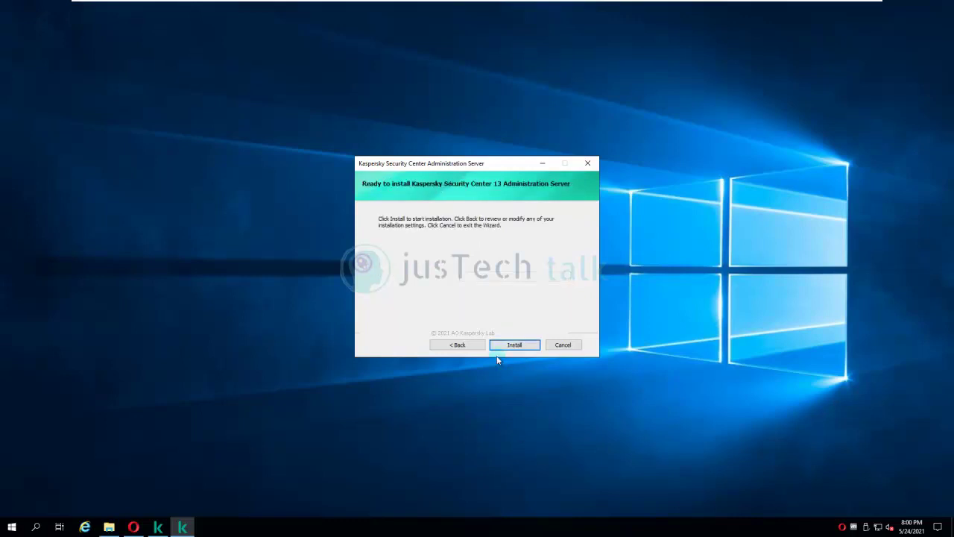
pyautogui.click(525, 345)
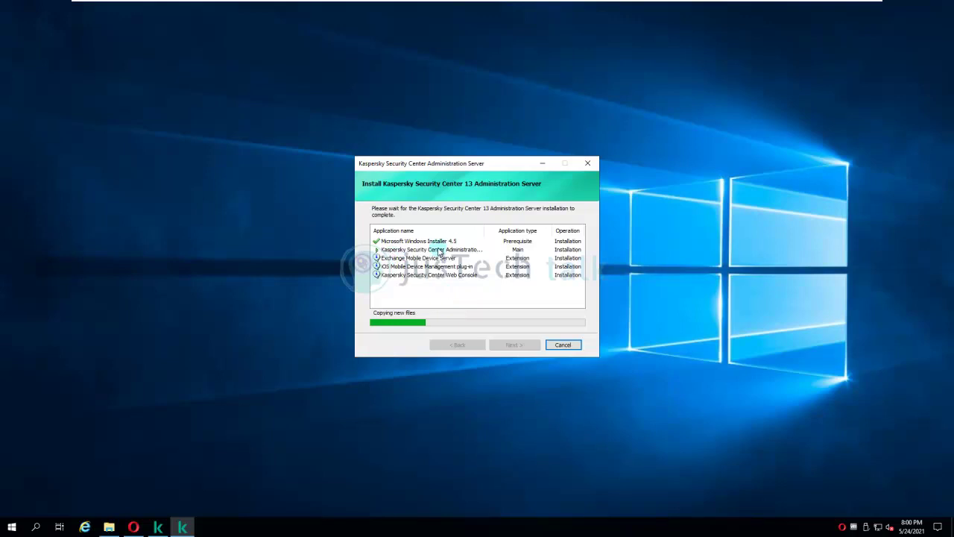
# Widen the Application name column while the Administration Server components finish installing
pyautogui.moveTo(493, 230)
pyautogui.mouseDown()
pyautogui.moveTo(518, 228)
pyautogui.moveTo(495, 230)
pyautogui.mouseUp()
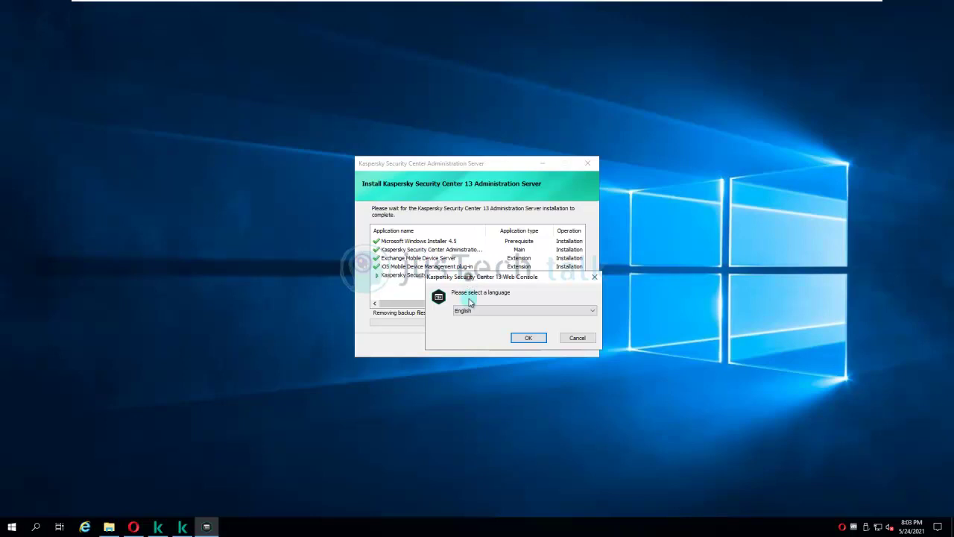
# Choose English as the setup language and accept the Web Console licence agreement
pyautogui.moveTo(468, 277); pyautogui.dragTo(457, 333)
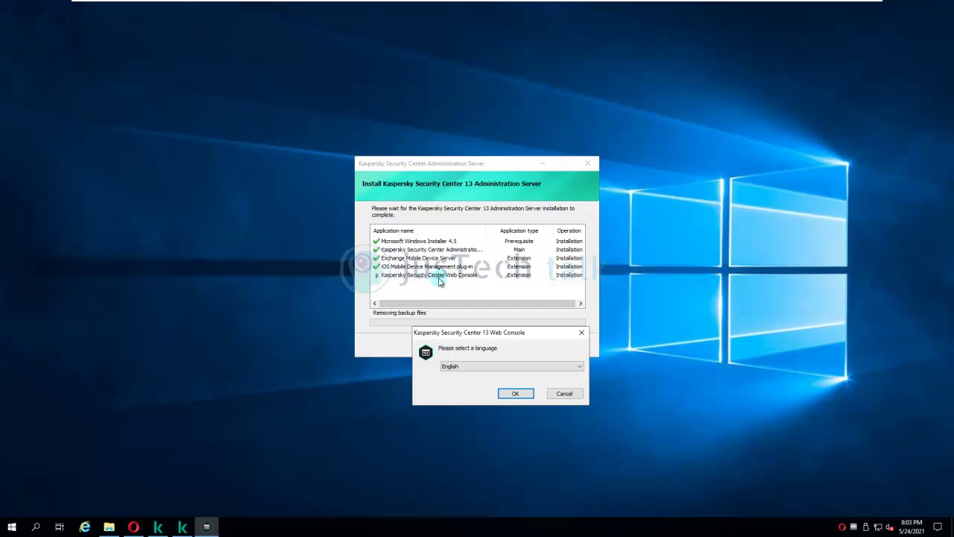
pyautogui.moveTo(502, 338); pyautogui.dragTo(482, 228)
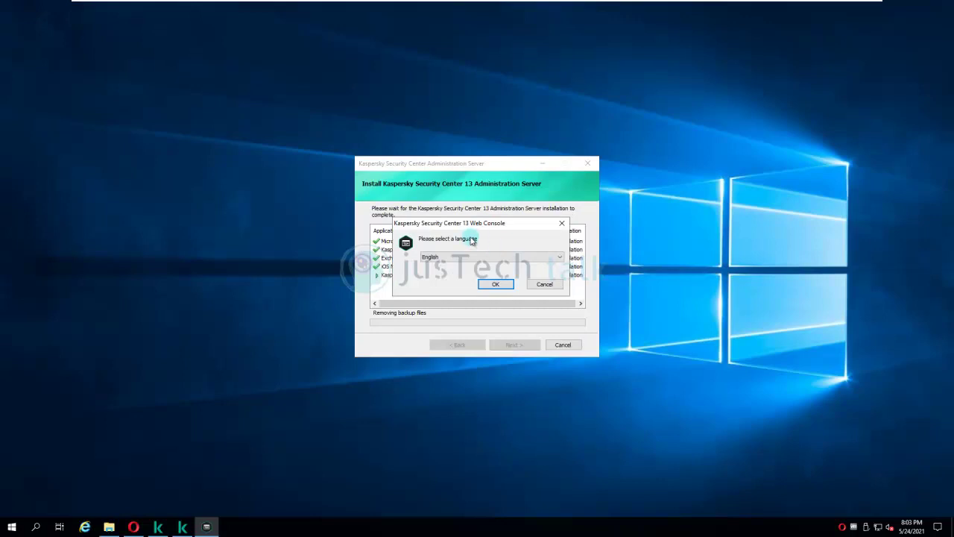
pyautogui.click(498, 287)
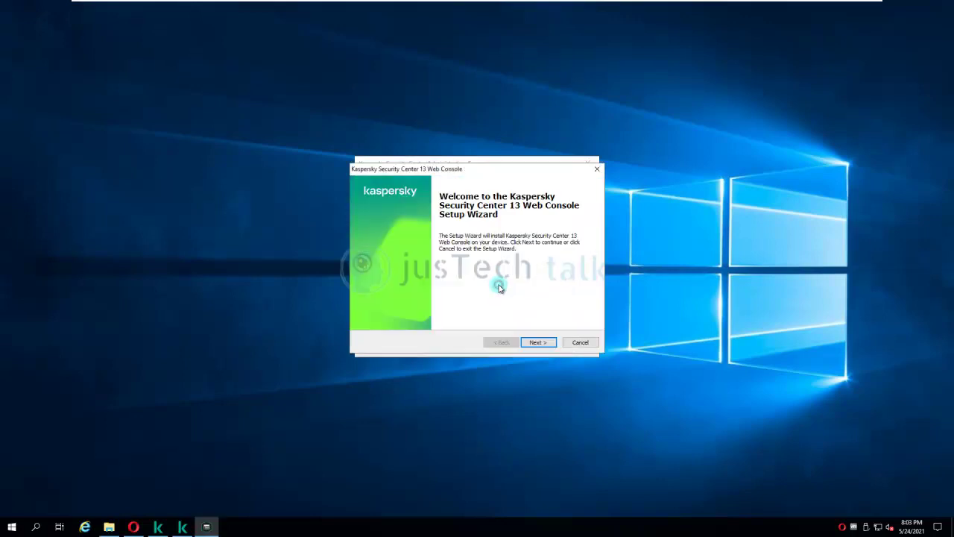
pyautogui.click(542, 342)
pyautogui.click(364, 310)
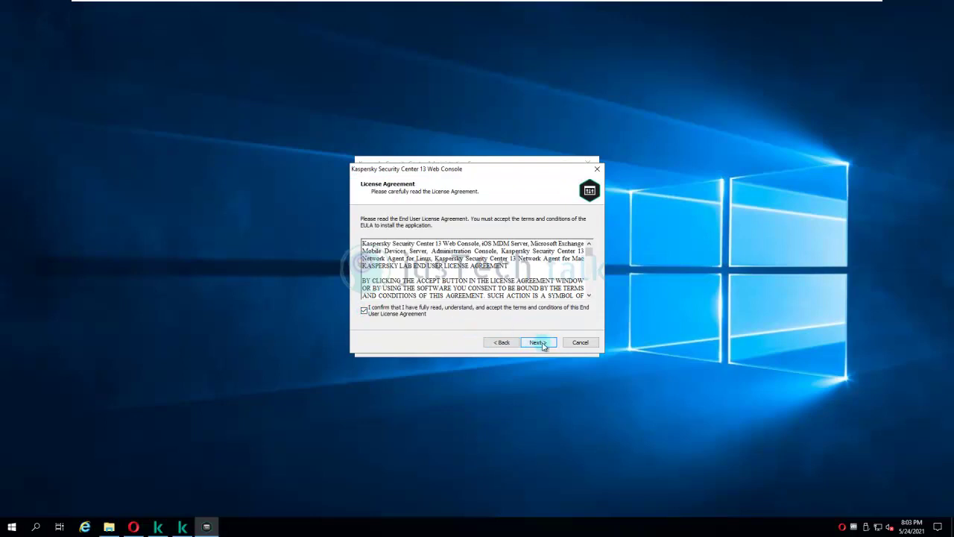
pyautogui.click(538, 343)
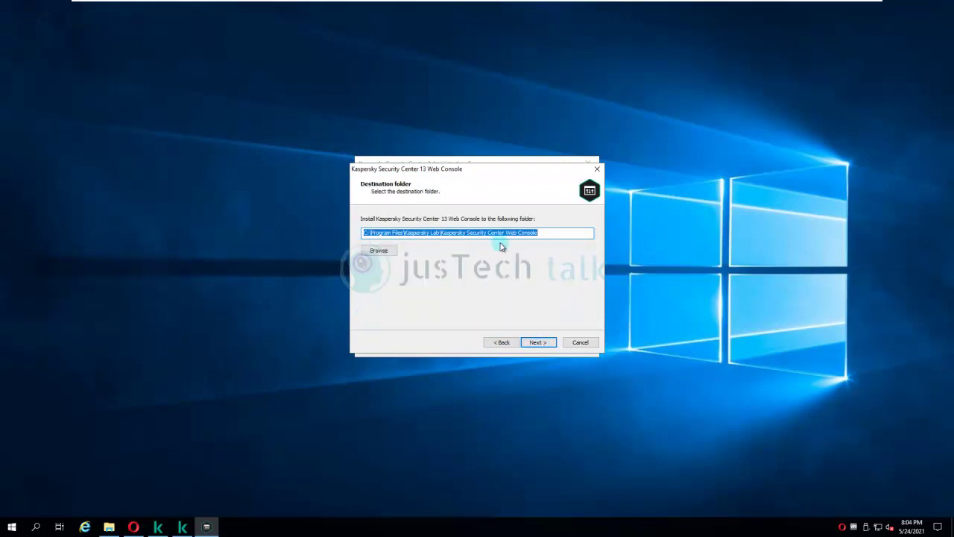
# Keep the default installation folder and confirm port 8080 on 127.0.0.1 is available
pyautogui.click(541, 342)
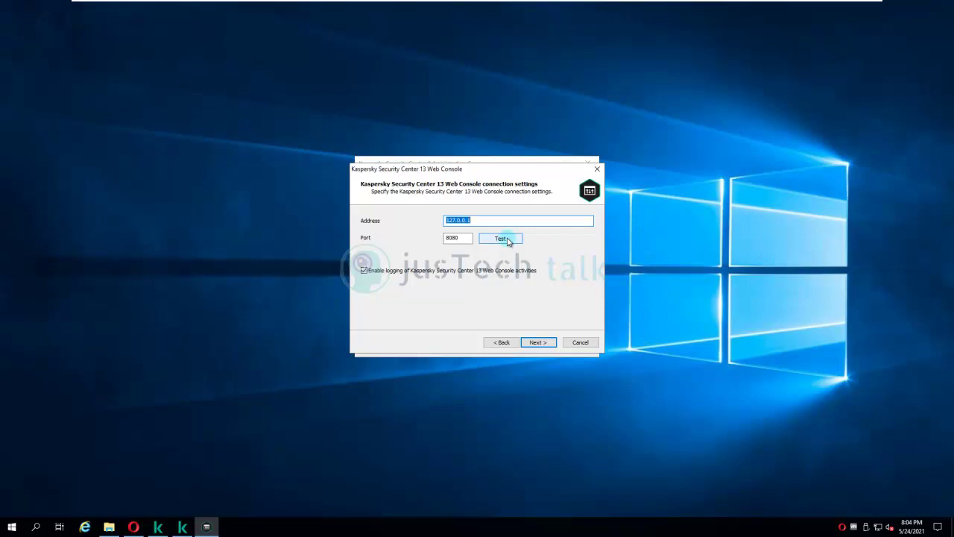
pyautogui.click(507, 242)
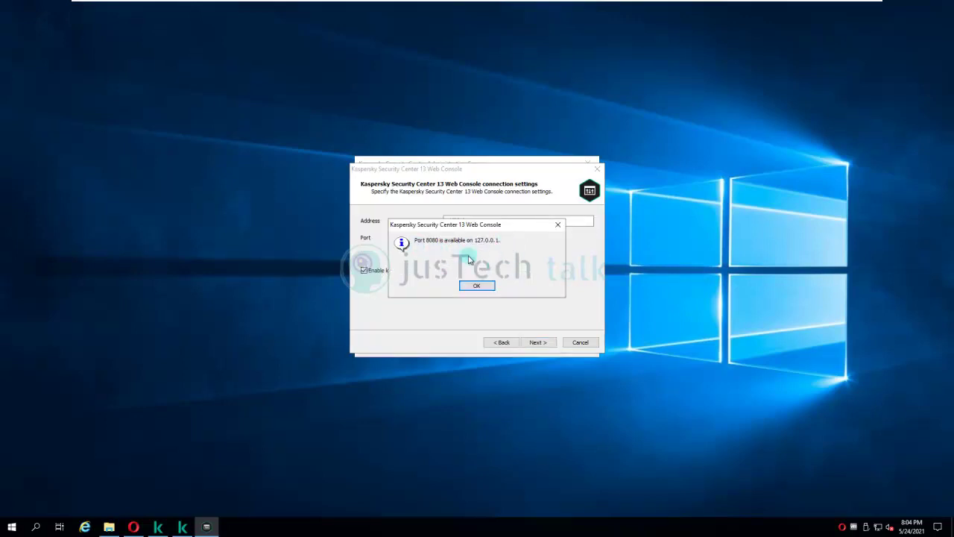
pyautogui.click(477, 287)
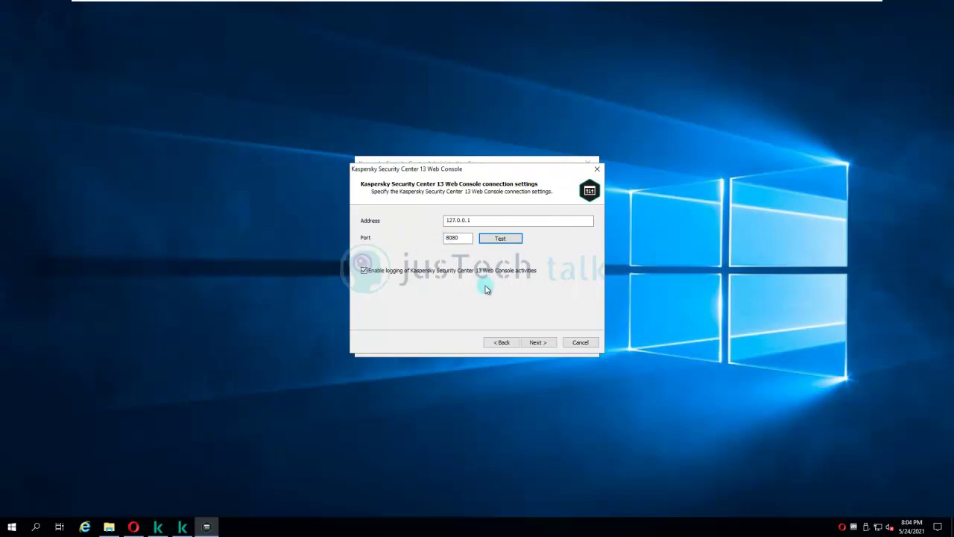
pyautogui.click(542, 343)
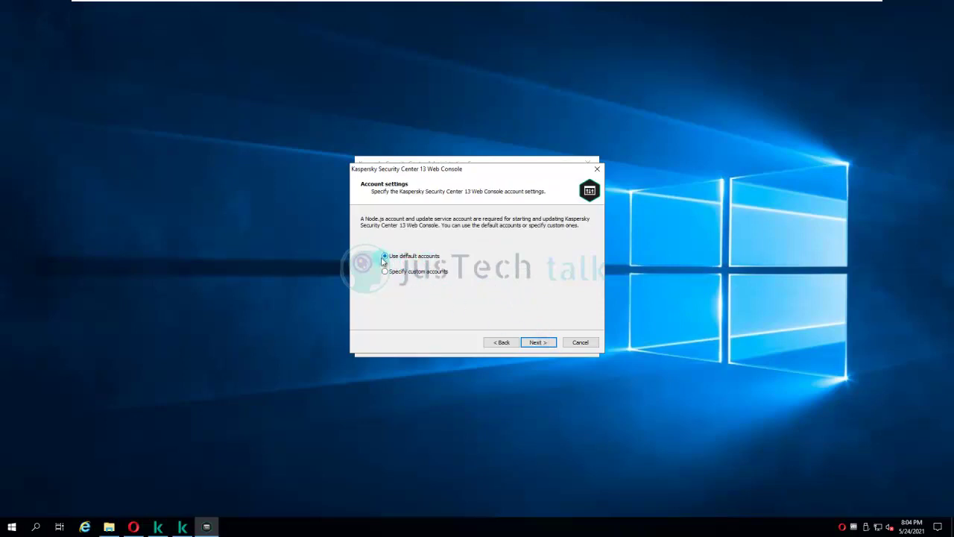
# Keep default accounts, generate a new APPSRV01 certificate, trust the local server, and start installing
pyautogui.click(539, 343)
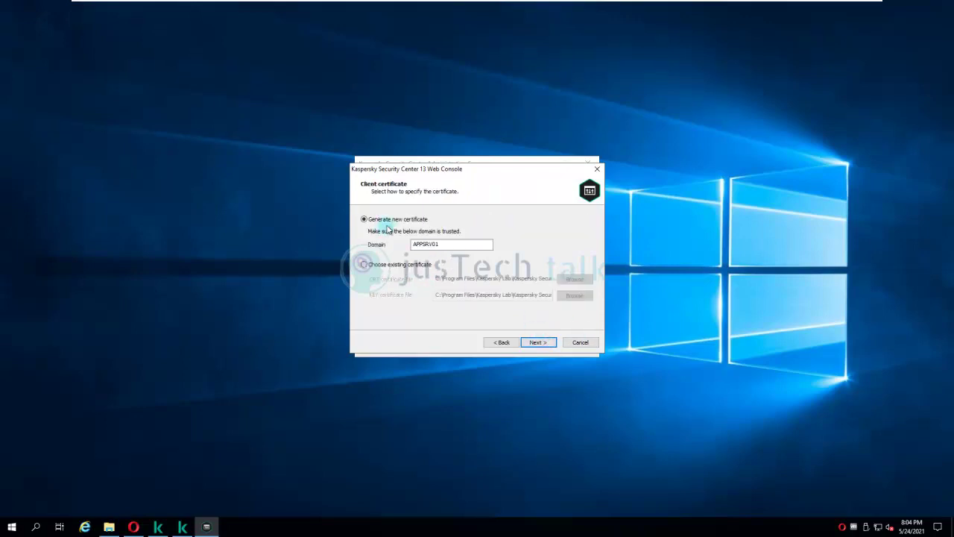
pyautogui.click(418, 245)
pyautogui.click(543, 345)
pyautogui.click(541, 343)
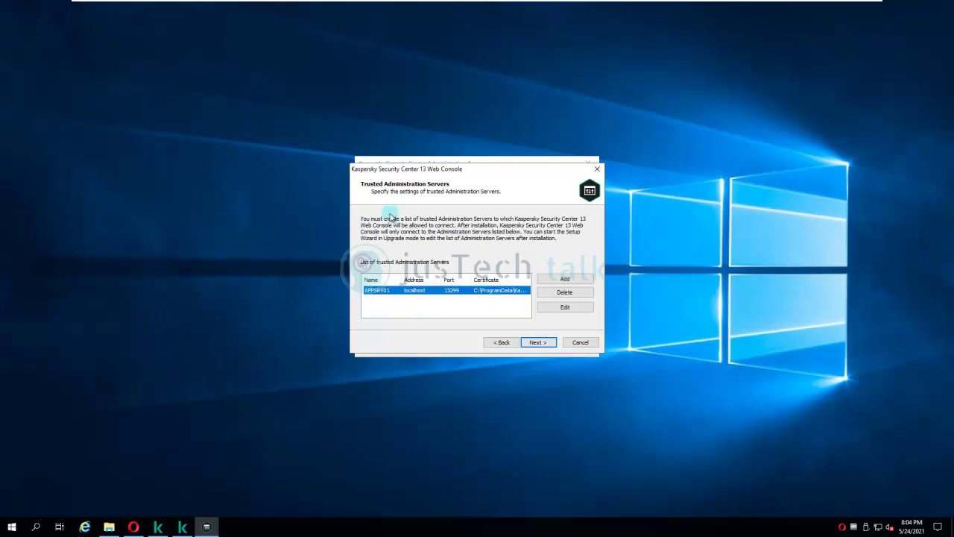
pyautogui.click(538, 342)
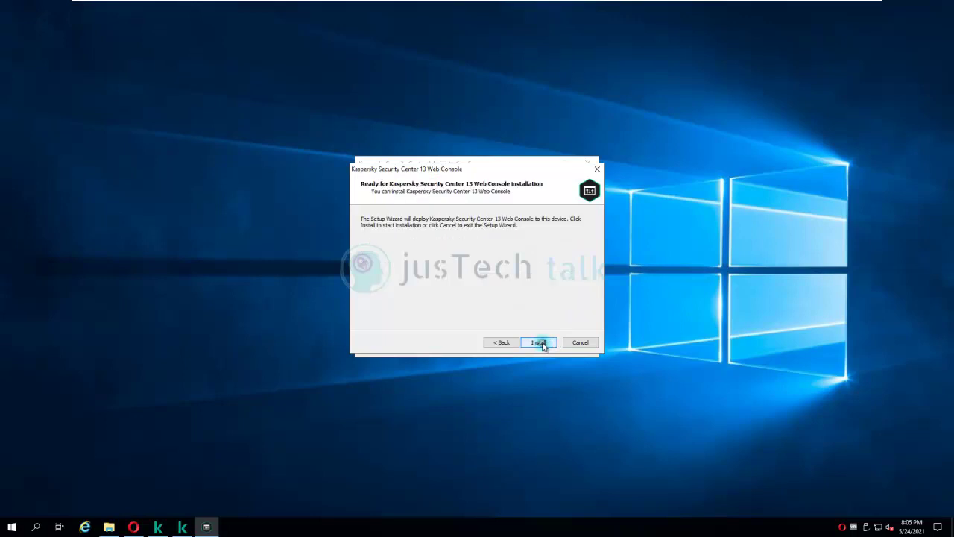
pyautogui.click(538, 342)
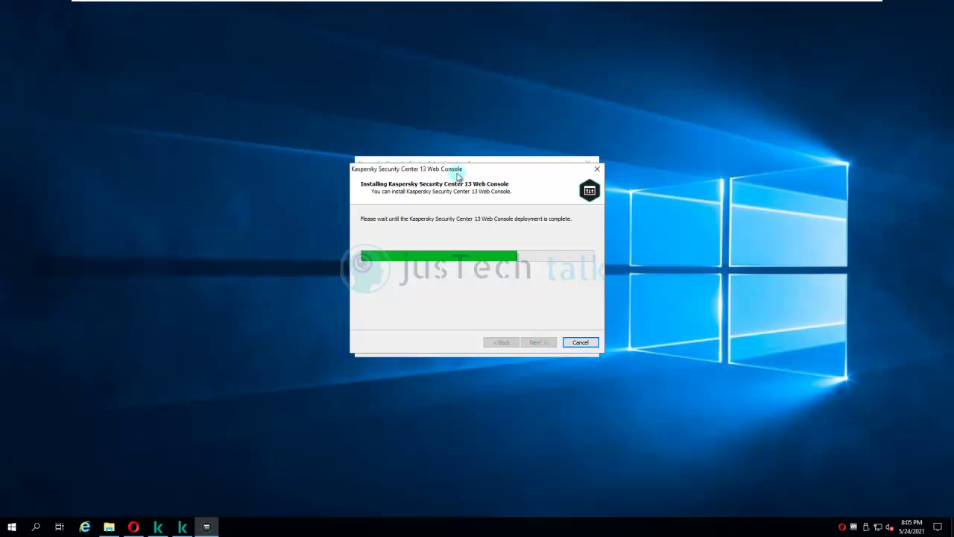
# Move the installer window to the right while the Web Console installation completes
pyautogui.moveTo(455, 167); pyautogui.dragTo(634, 173)
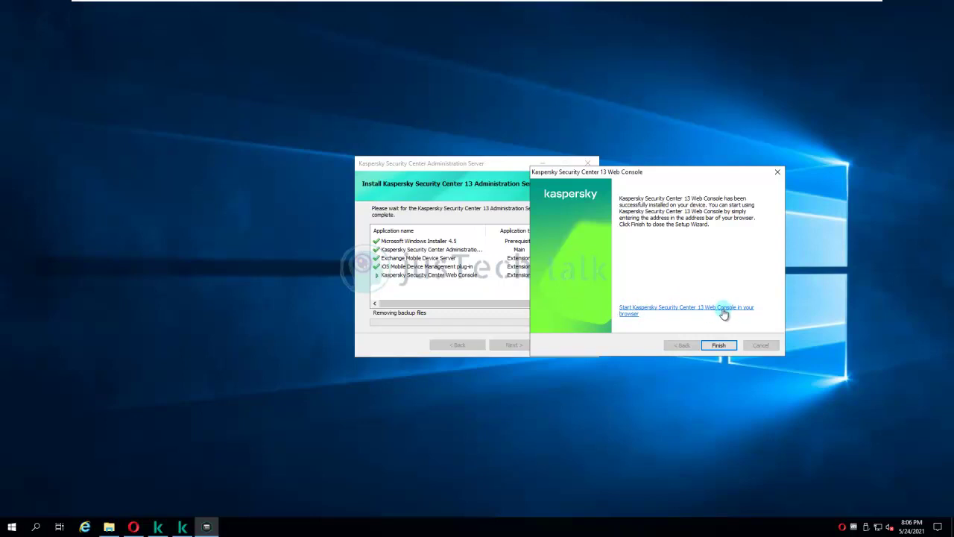
# Close the Web Console installer and finish setup with the MMC-based Administration Console launching
pyautogui.click(719, 347)
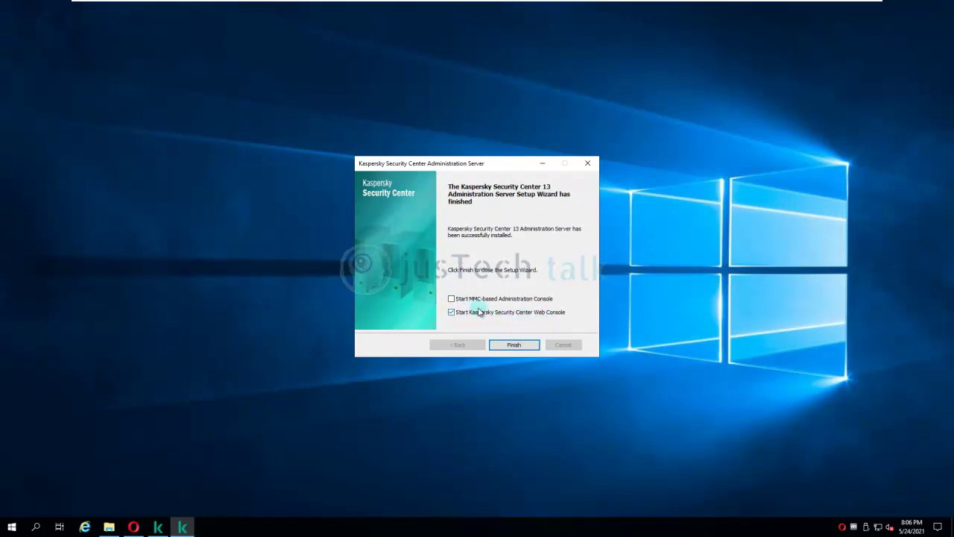
pyautogui.click(452, 299)
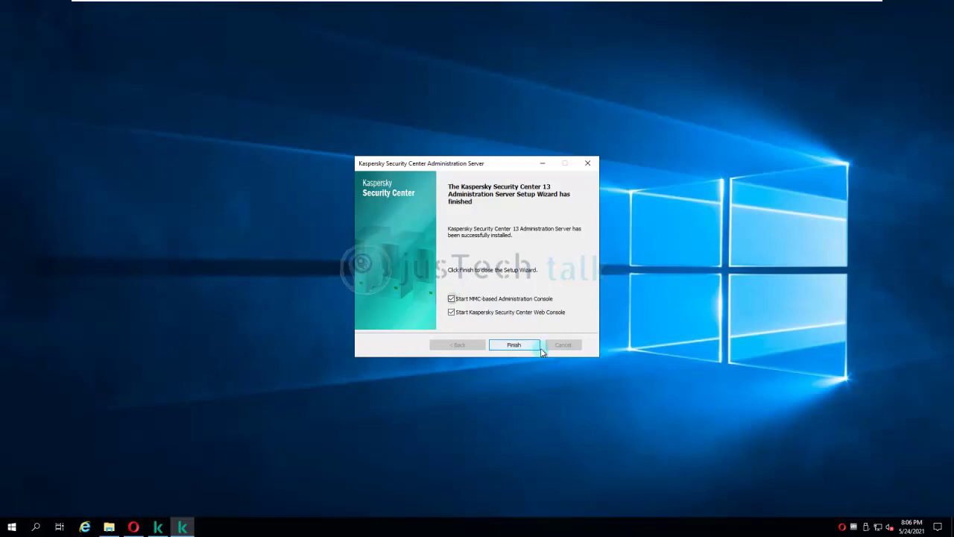
pyautogui.click(519, 345)
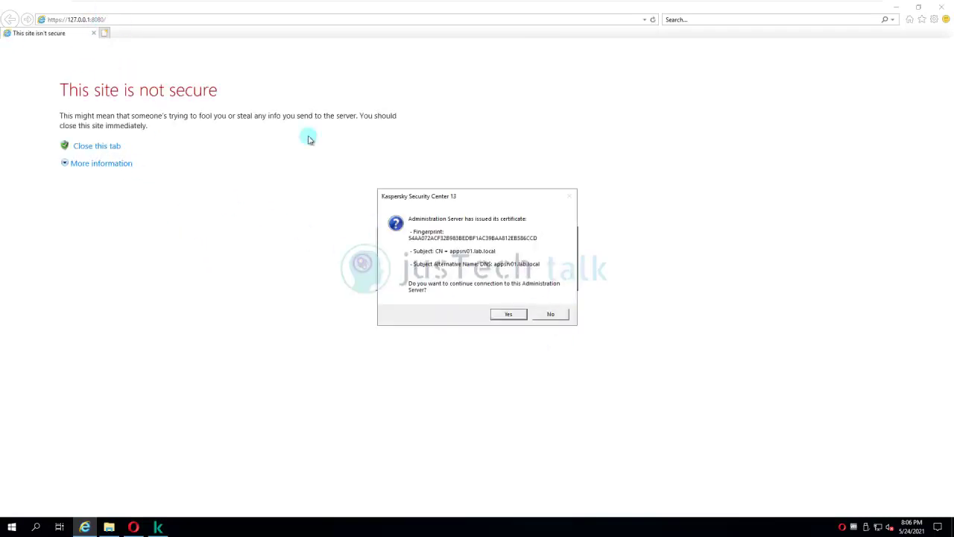
# Trust the Administration Server certificate so the MMC console connects to APPSRV01
pyautogui.click(509, 314)
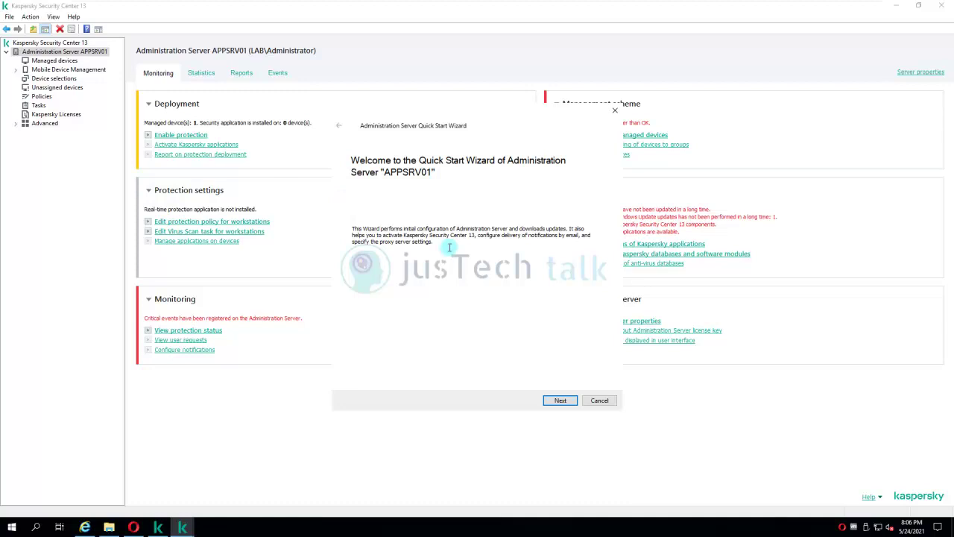
# Cancel the Quick Start Wizard, relaunch it from All Tasks, cancel again, and close the console
pyautogui.click(604, 401)
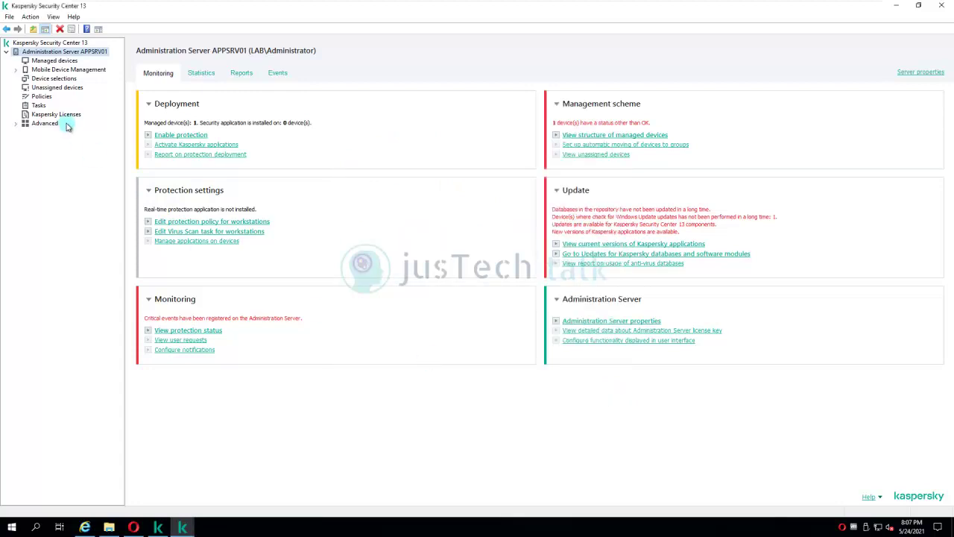
pyautogui.click(28, 17)
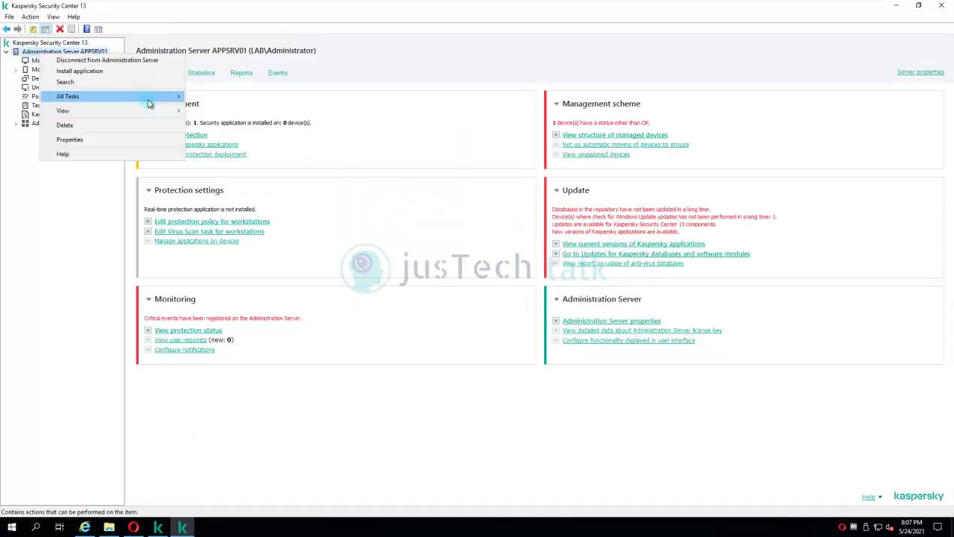
pyautogui.moveTo(149, 104)
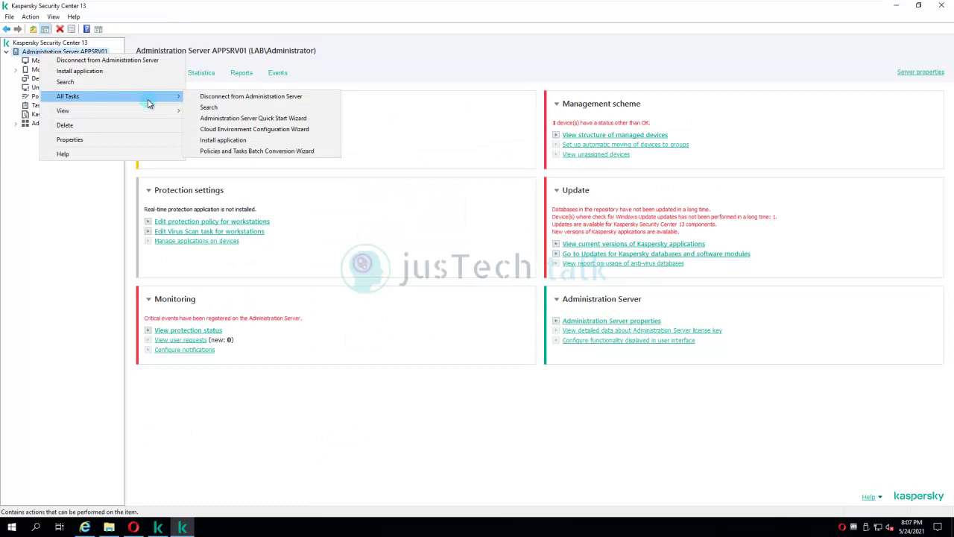
pyautogui.click(273, 117)
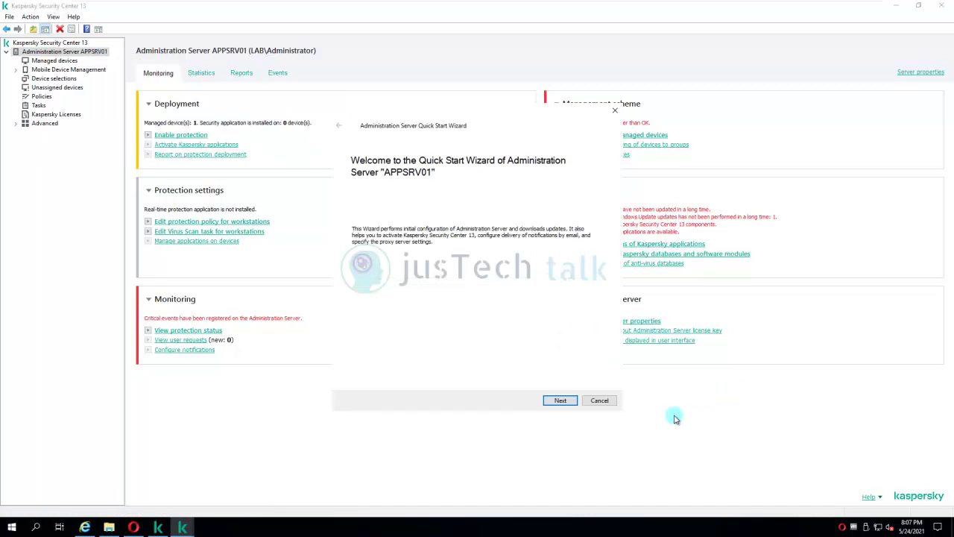
pyautogui.click(601, 401)
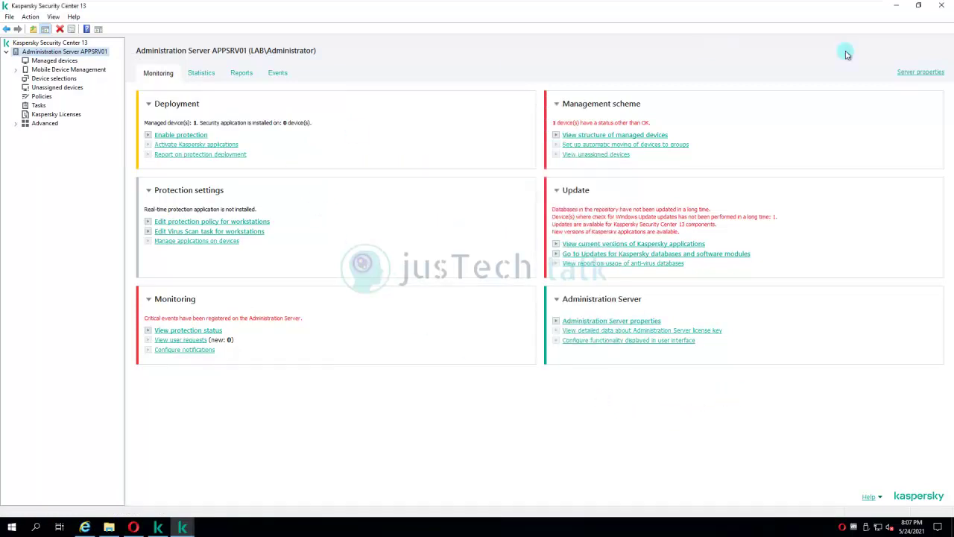
pyautogui.click(942, 5)
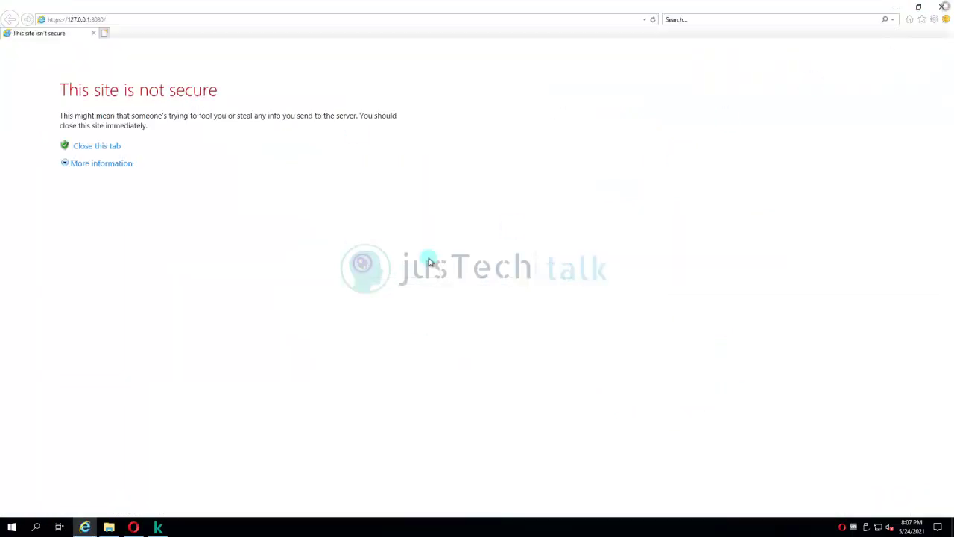
# Proceed past the certificate warning and sign in as the domain administrator after a rejected attempt
pyautogui.click(95, 163)
pyautogui.click(146, 234)
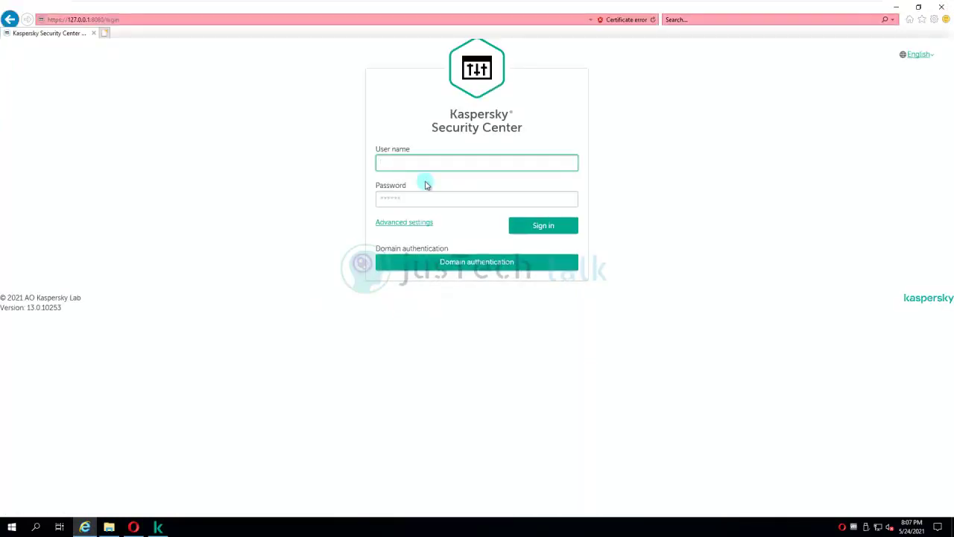
pyautogui.click(420, 163)
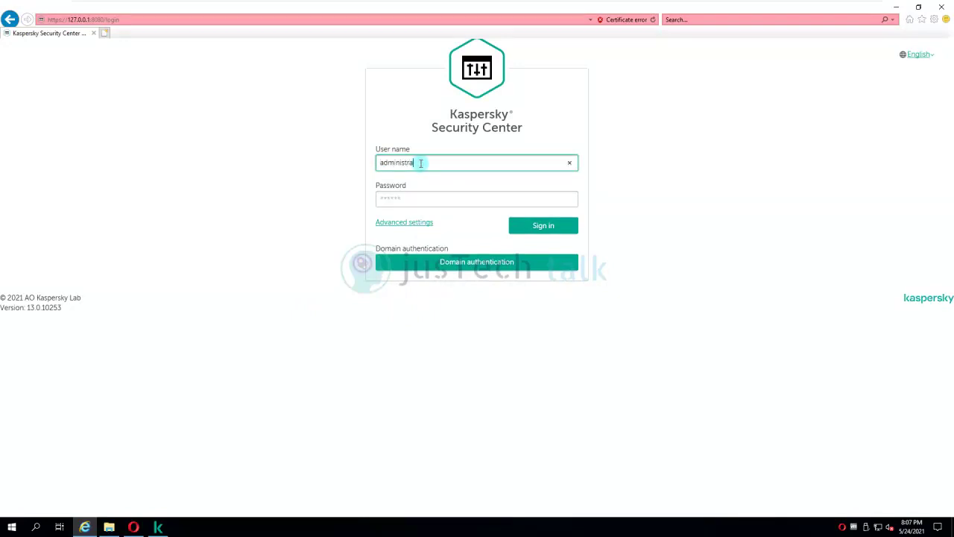
pyautogui.press('Tab')
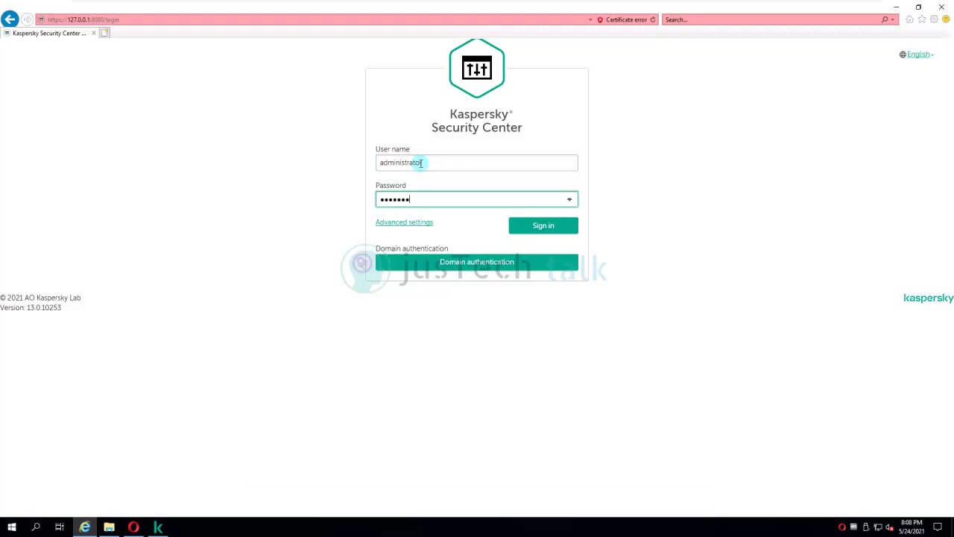
pyautogui.press('Return')
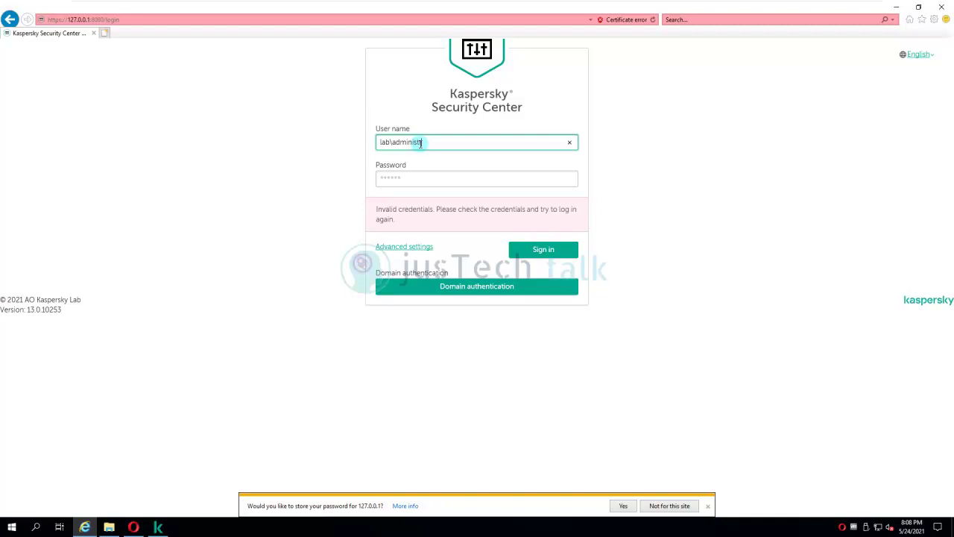
pyautogui.press('Tab')
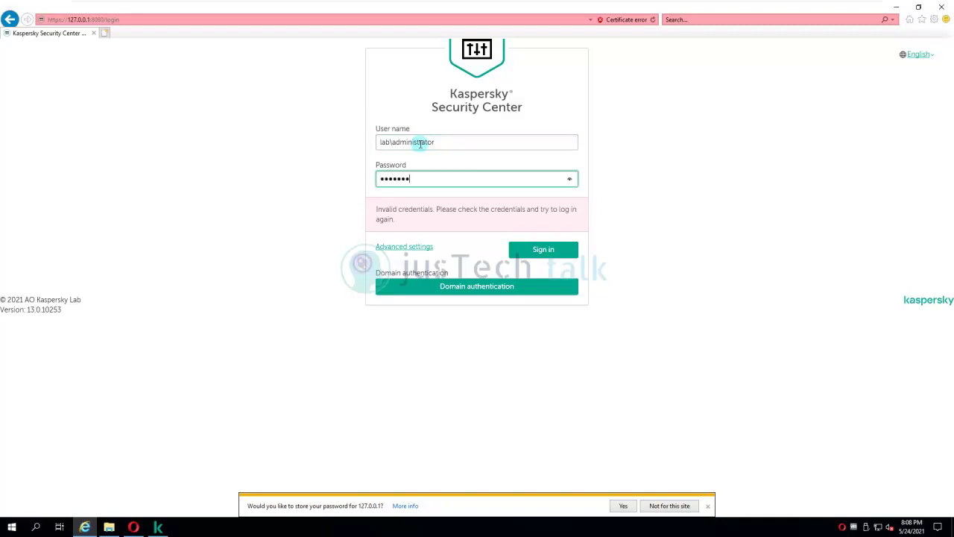
pyautogui.press('Return')
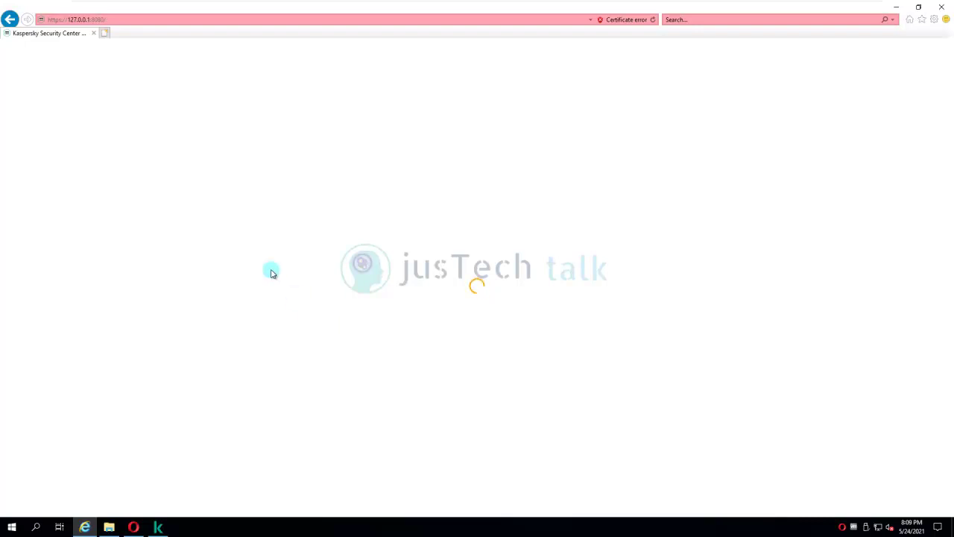
pyautogui.click(121, 23)
pyautogui.hotkey('ctrl', 'c')
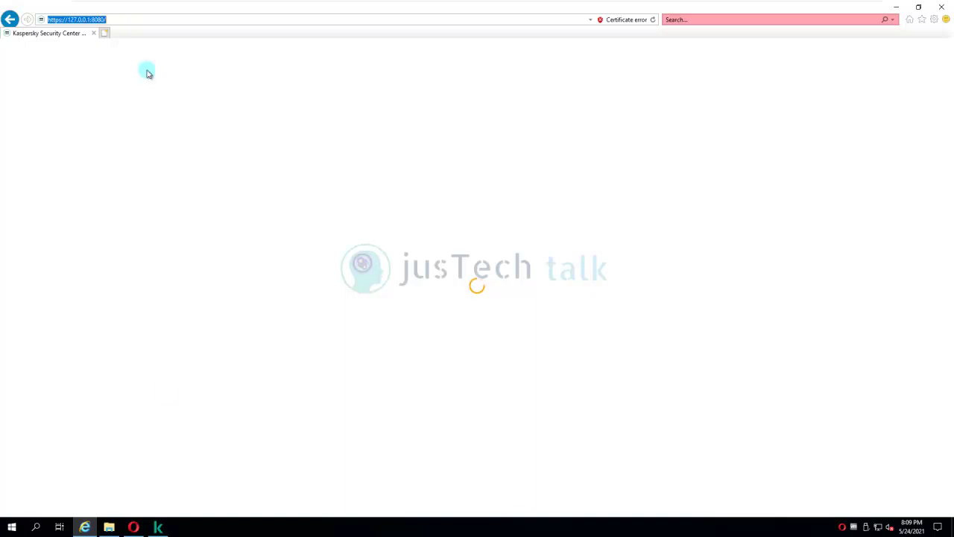
pyautogui.click(133, 526)
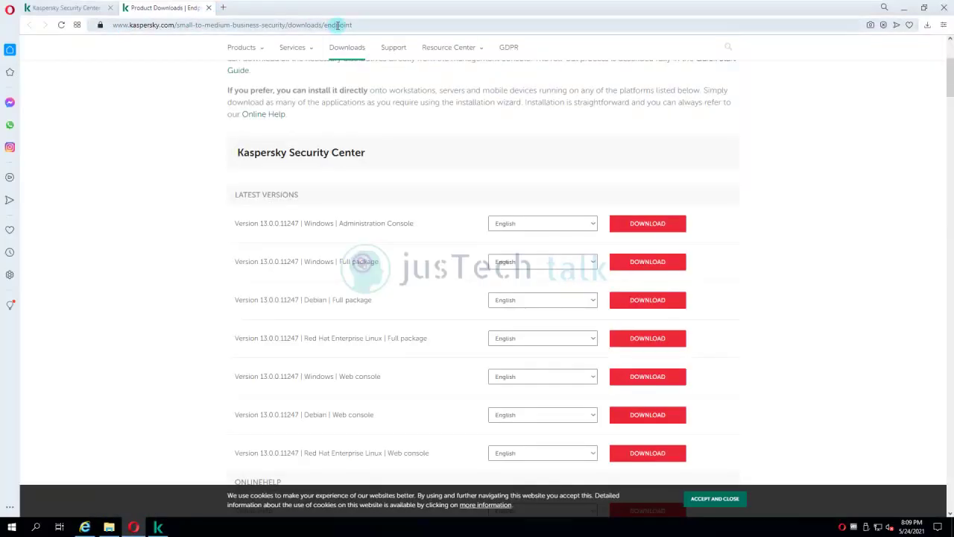
pyautogui.click(371, 28)
pyautogui.hotkey('ctrl', 'v')
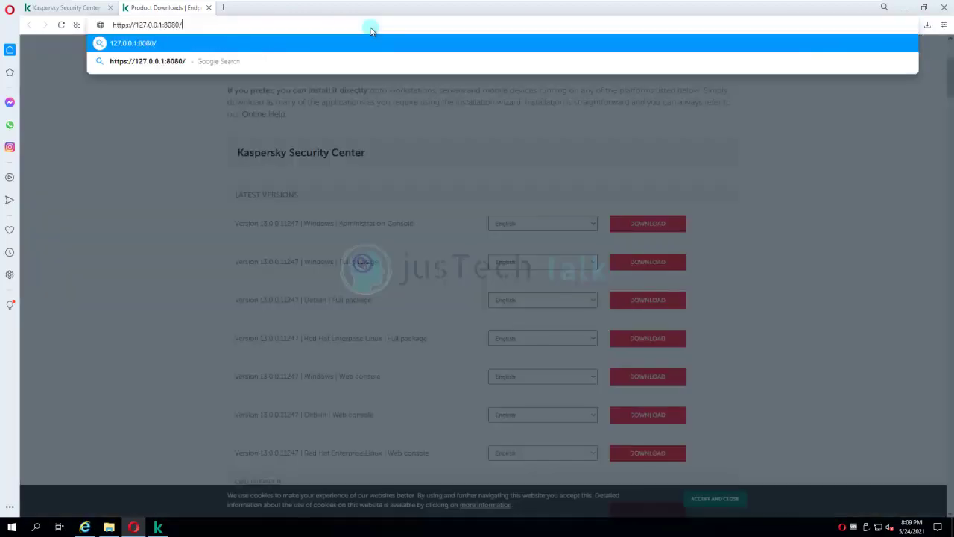
pyautogui.press('Return')
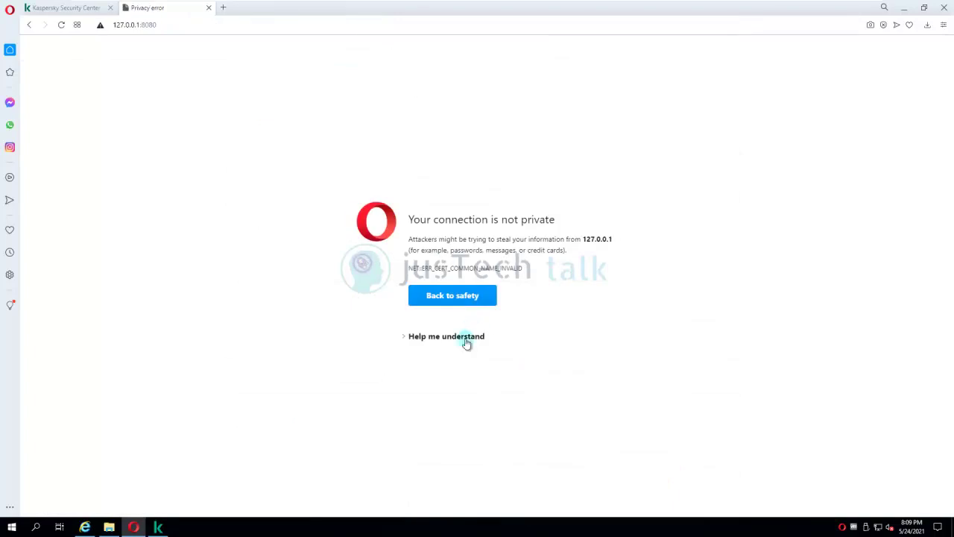
pyautogui.click(408, 342)
pyautogui.click(448, 360)
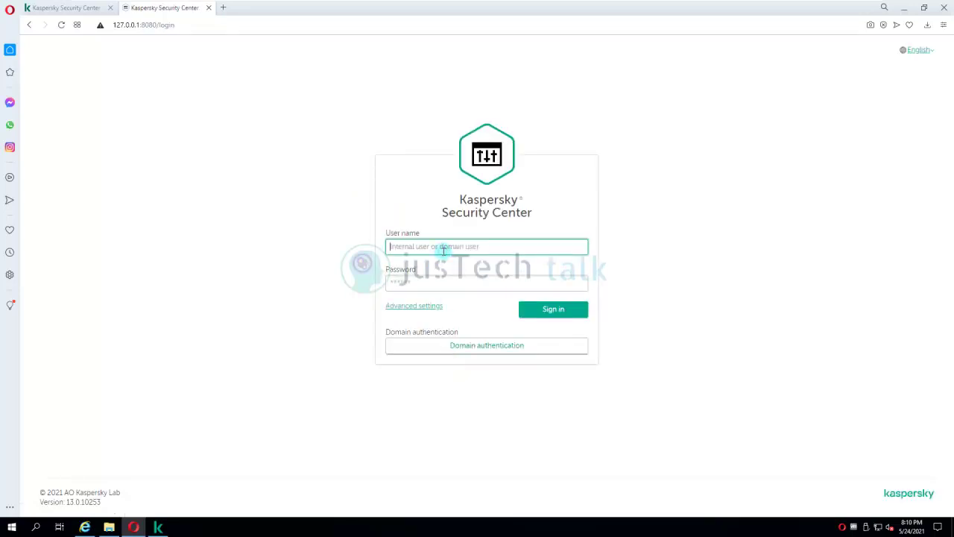
pyautogui.write('lab\\administrator')
pyautogui.click(555, 310)
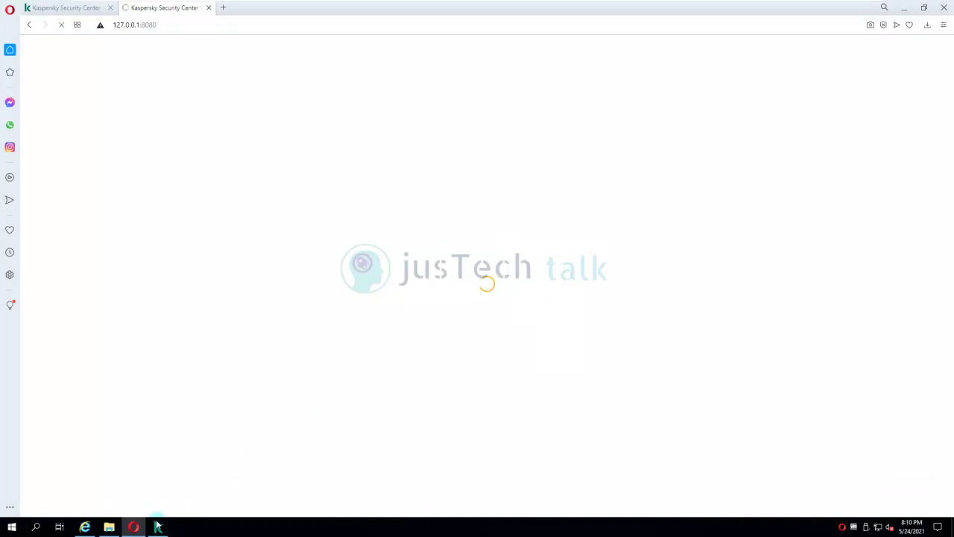
# Close the leftover Internet Explorer window and start the New Administration Server tutorial
pyautogui.click(85, 527)
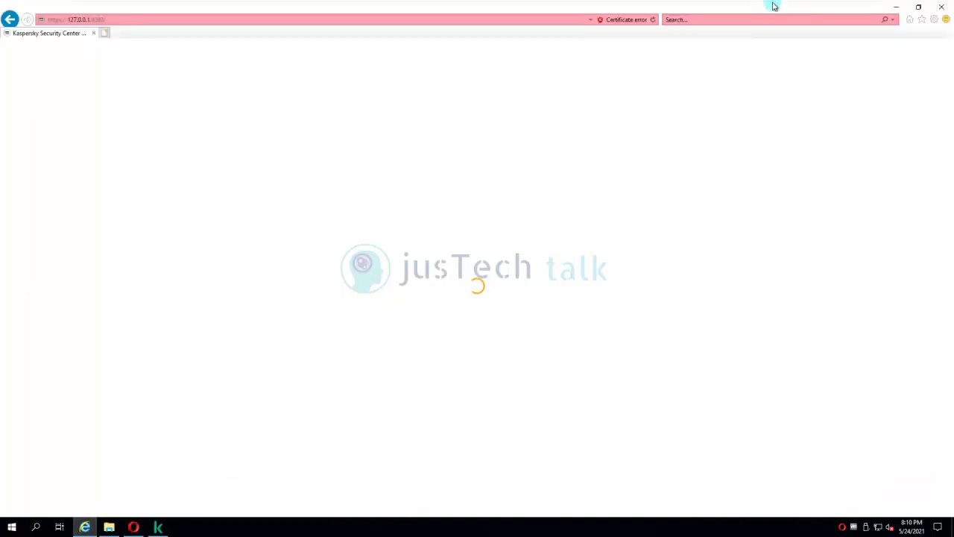
pyautogui.click(916, 8)
pyautogui.moveTo(468, 9); pyautogui.dragTo(347, 43)
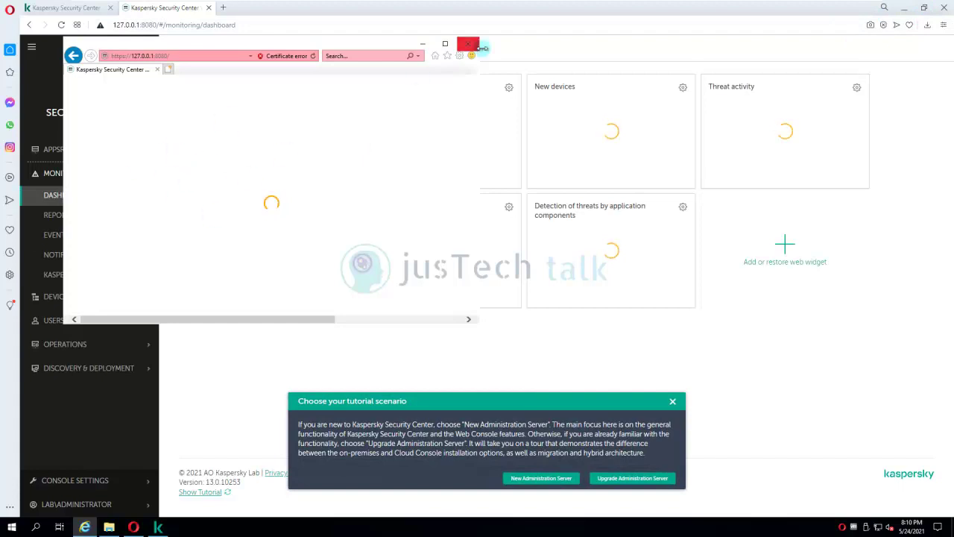
pyautogui.click(466, 43)
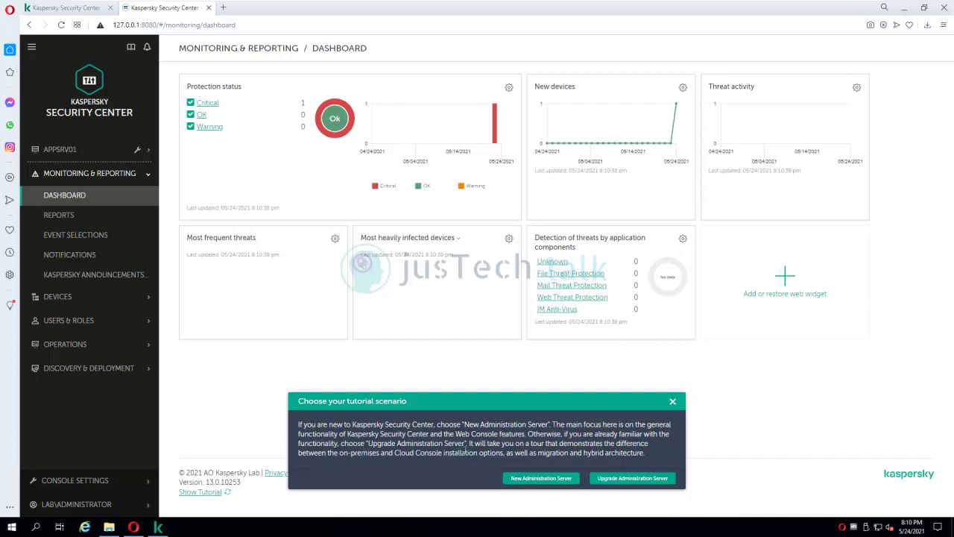
pyautogui.click(546, 483)
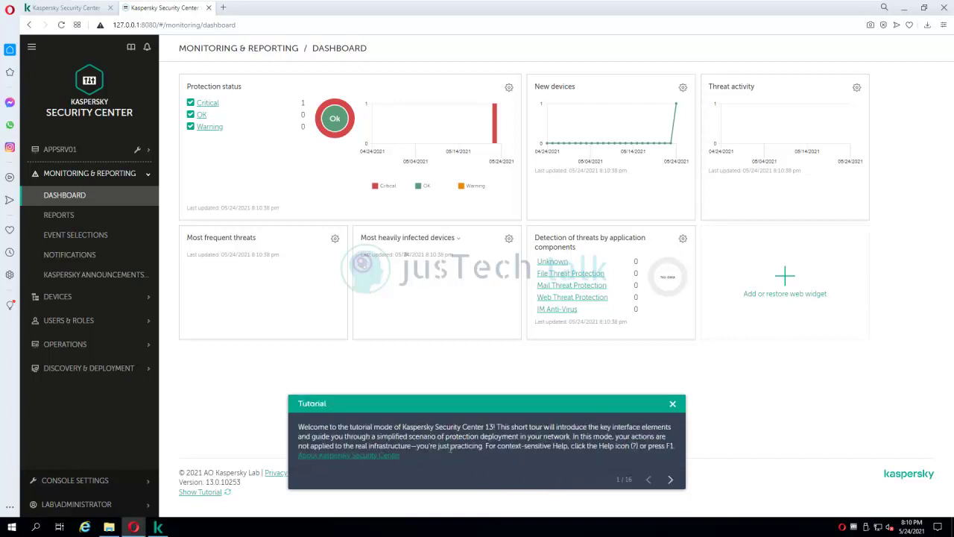
# Advance the Web Console tutorial from step 1/16 through Devices, Tasks and Operations, then close it
pyautogui.click(669, 481)
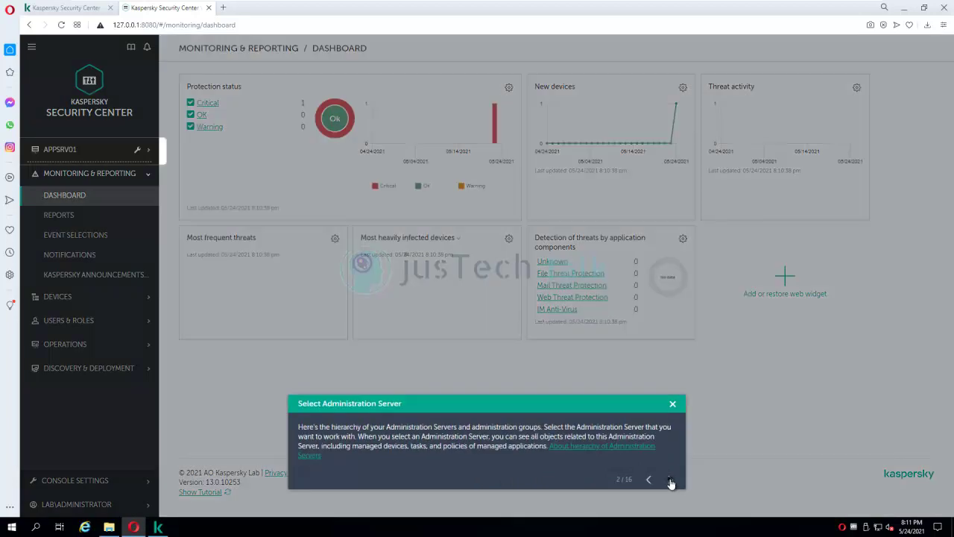
pyautogui.click(670, 481)
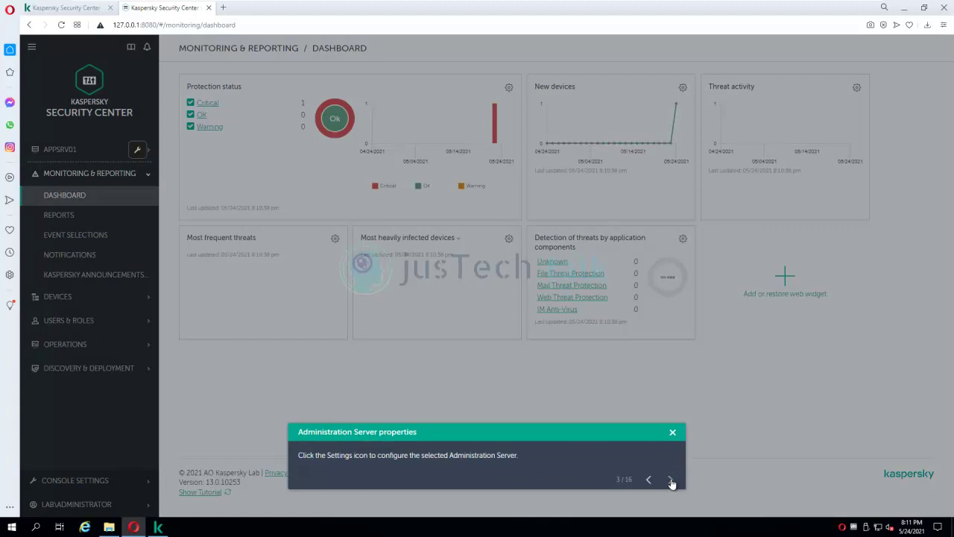
pyautogui.click(670, 481)
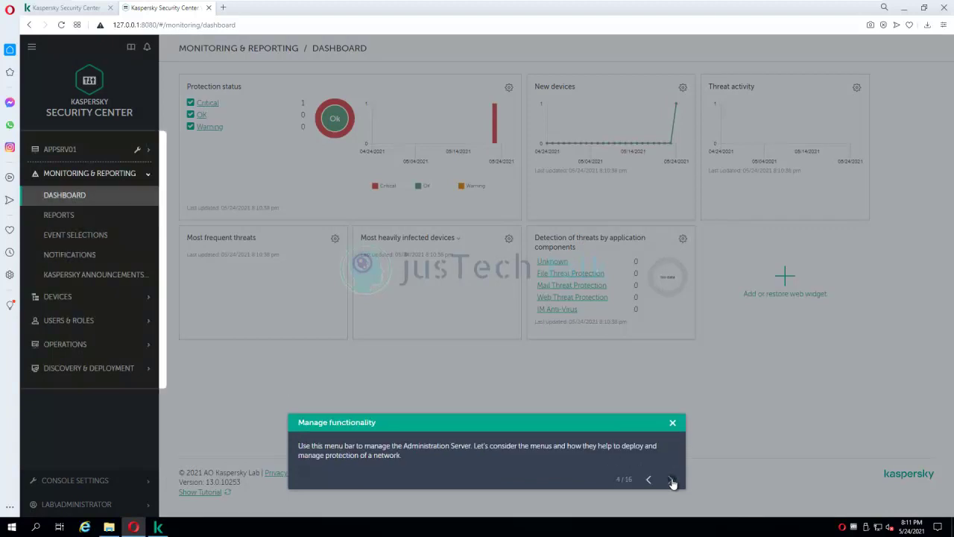
pyautogui.click(670, 481)
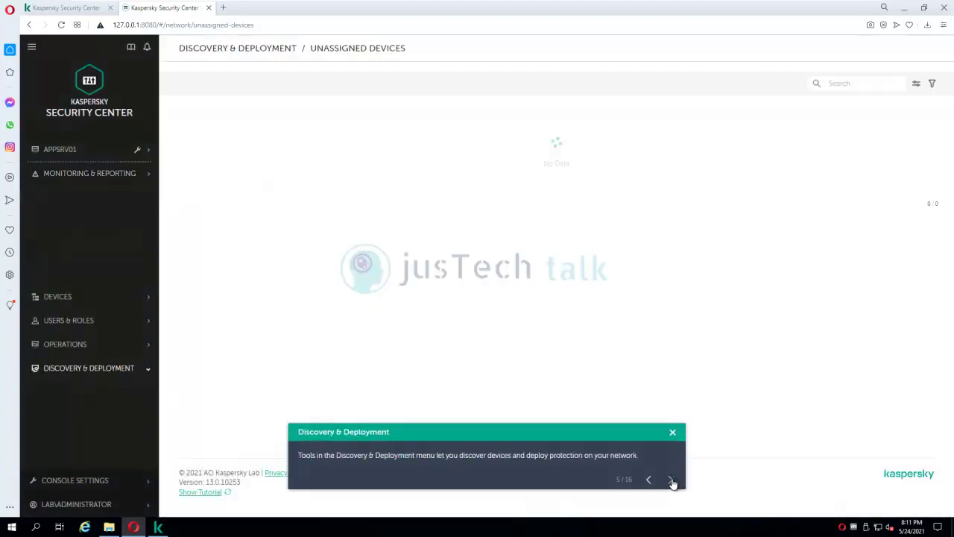
pyautogui.click(671, 480)
pyautogui.click(671, 481)
pyautogui.click(670, 481)
pyautogui.click(671, 481)
pyautogui.click(670, 481)
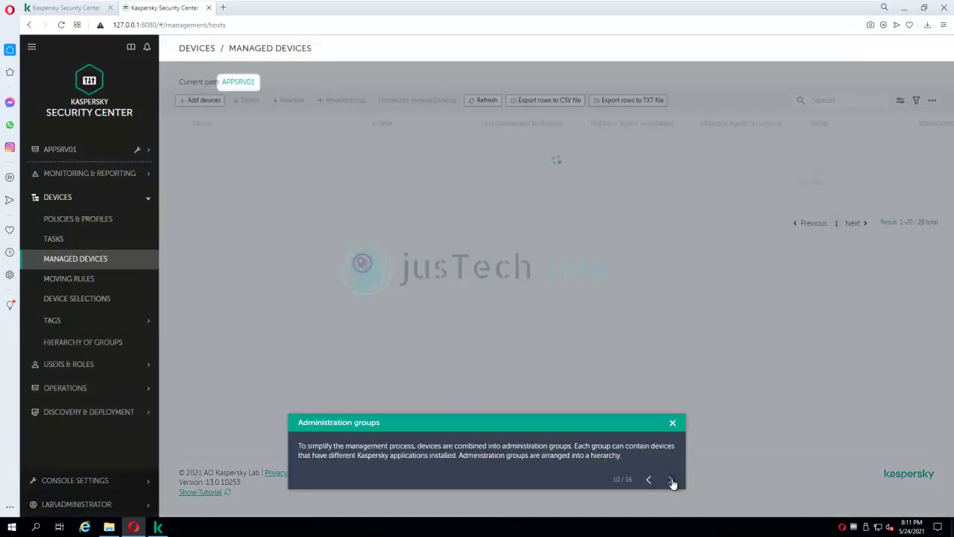
pyautogui.click(671, 481)
pyautogui.click(671, 481)
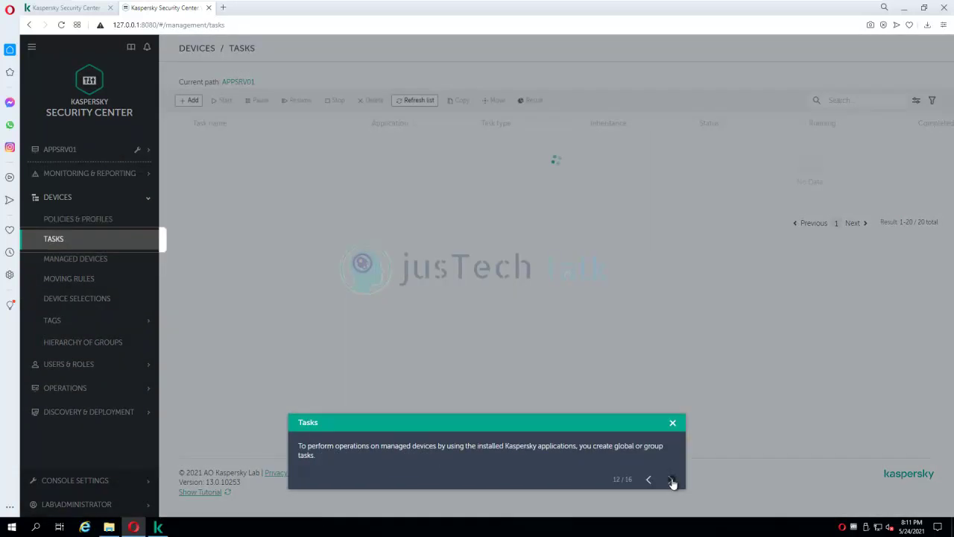
pyautogui.click(671, 481)
pyautogui.click(671, 481)
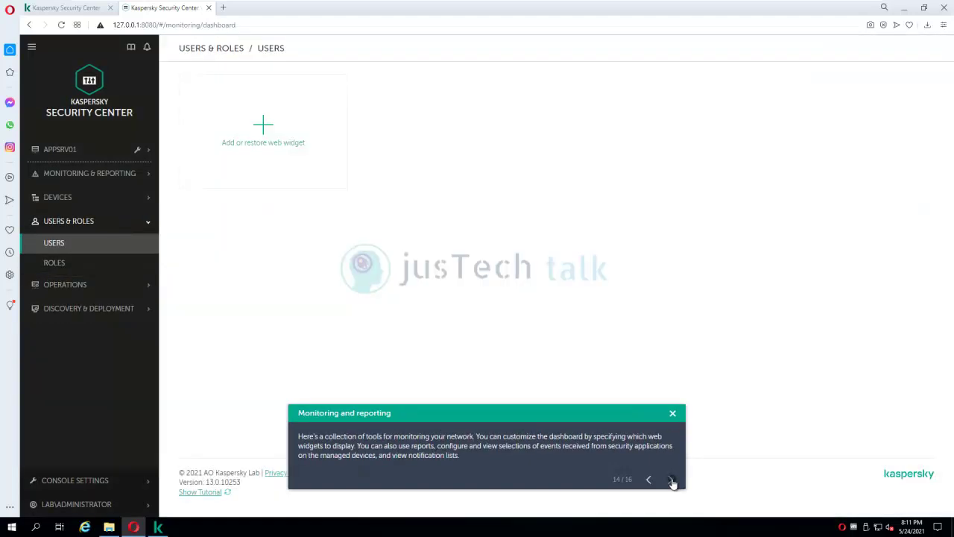
pyautogui.click(671, 481)
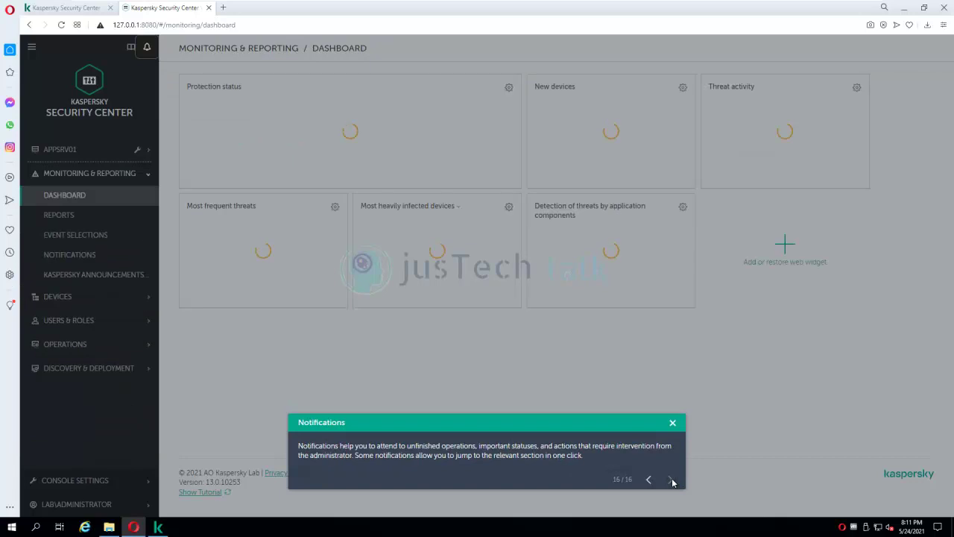
pyautogui.click(672, 423)
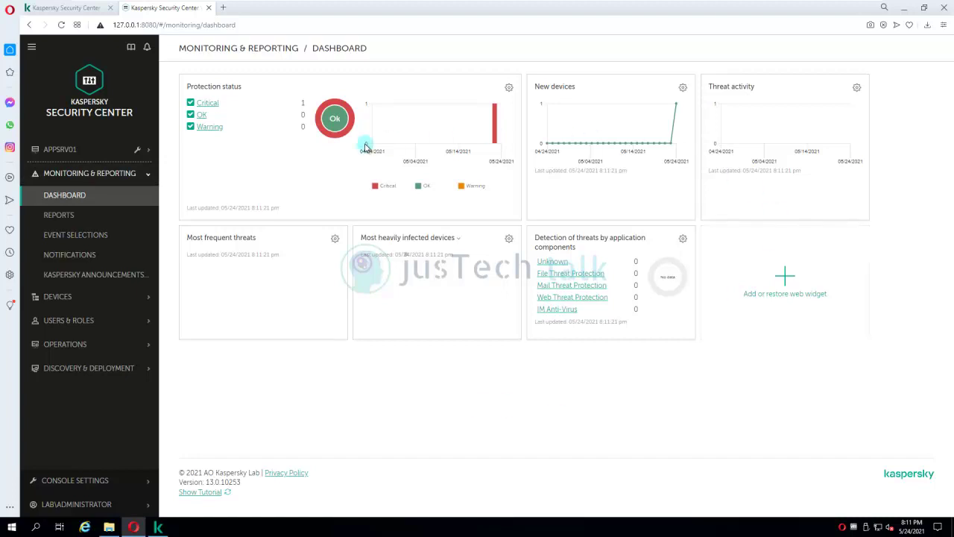
pyautogui.click(31, 48)
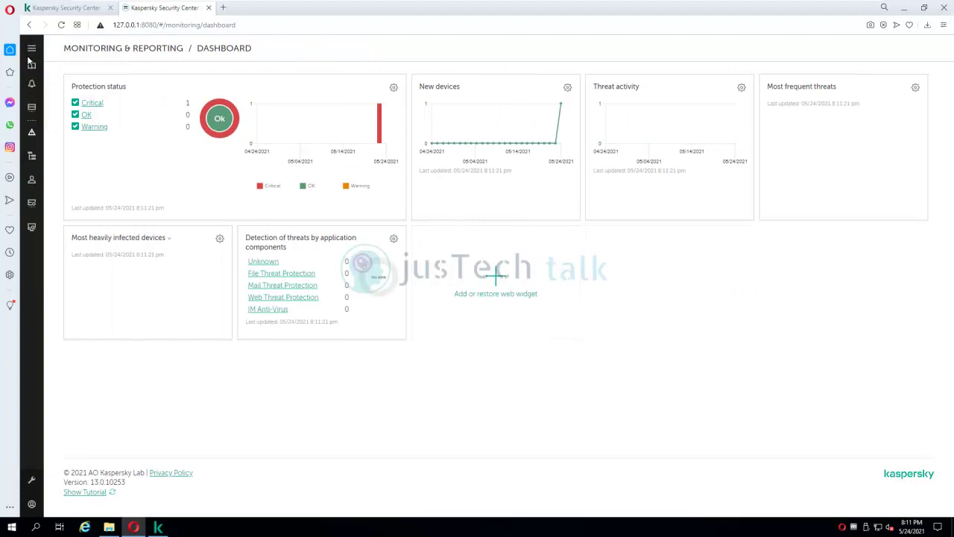
pyautogui.click(31, 48)
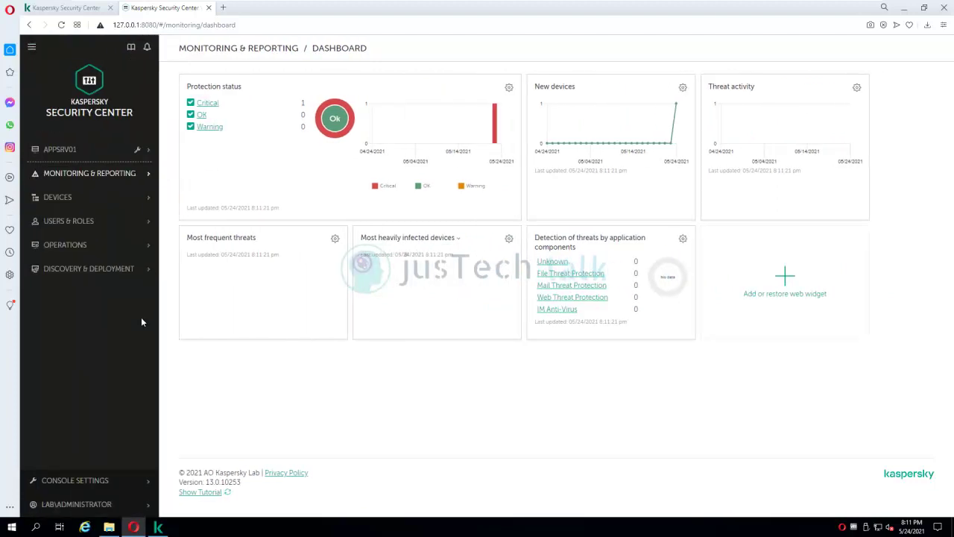
pyautogui.click(148, 482)
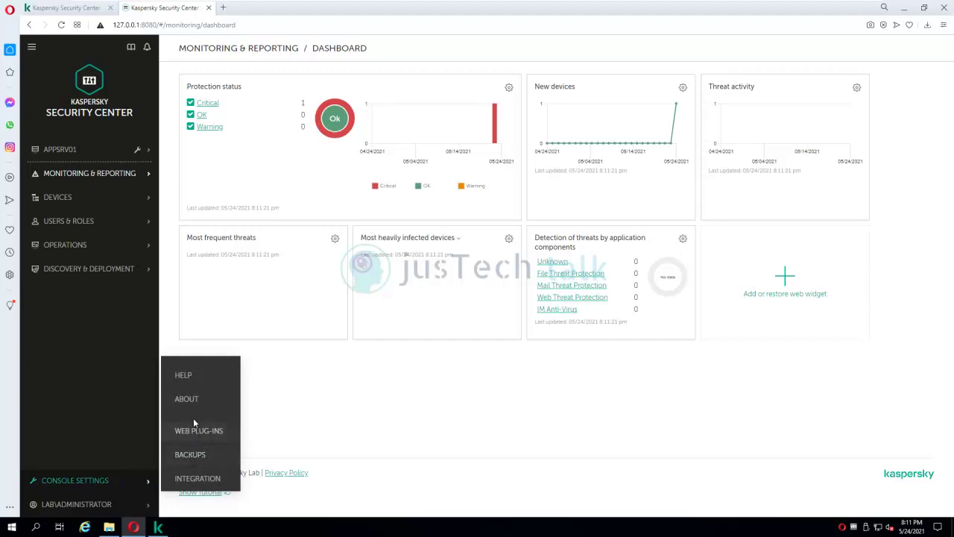
pyautogui.click(182, 481)
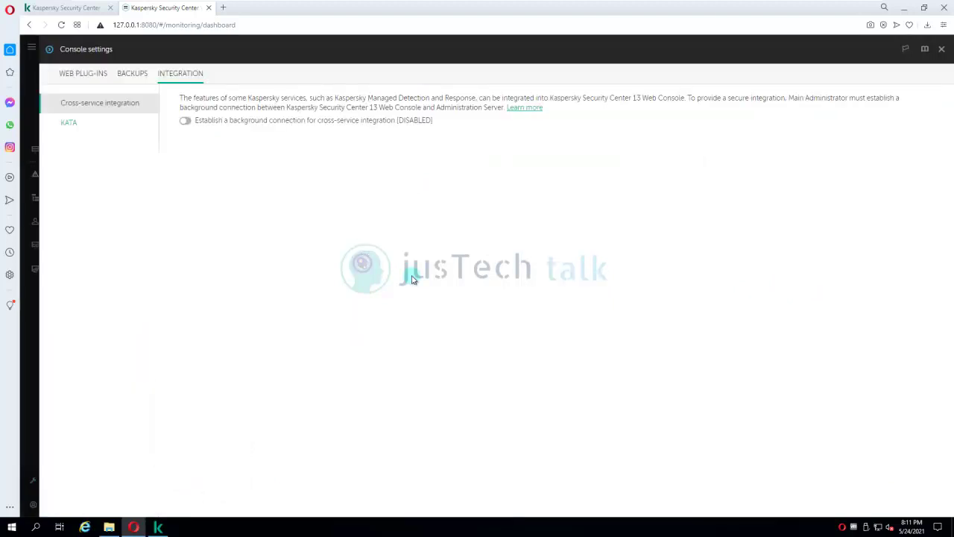
pyautogui.click(66, 122)
pyautogui.click(942, 50)
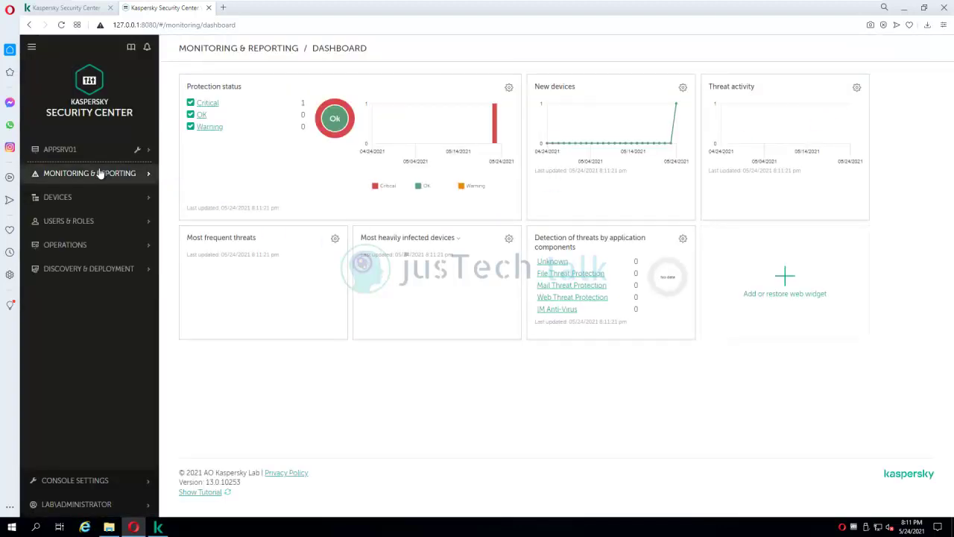
# Launch the Quick Start Wizard from the APPSRV01 Administration Server properties
pyautogui.click(141, 151)
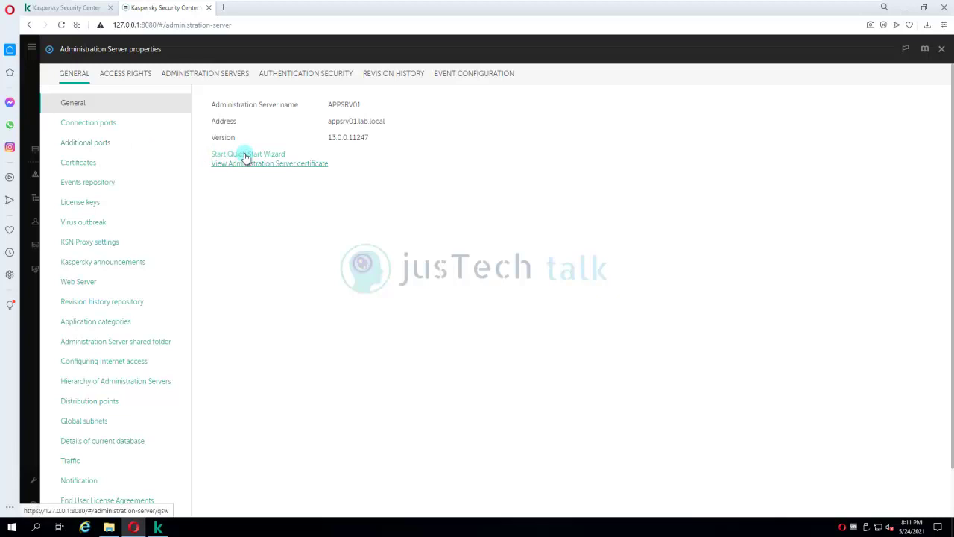
pyautogui.click(245, 156)
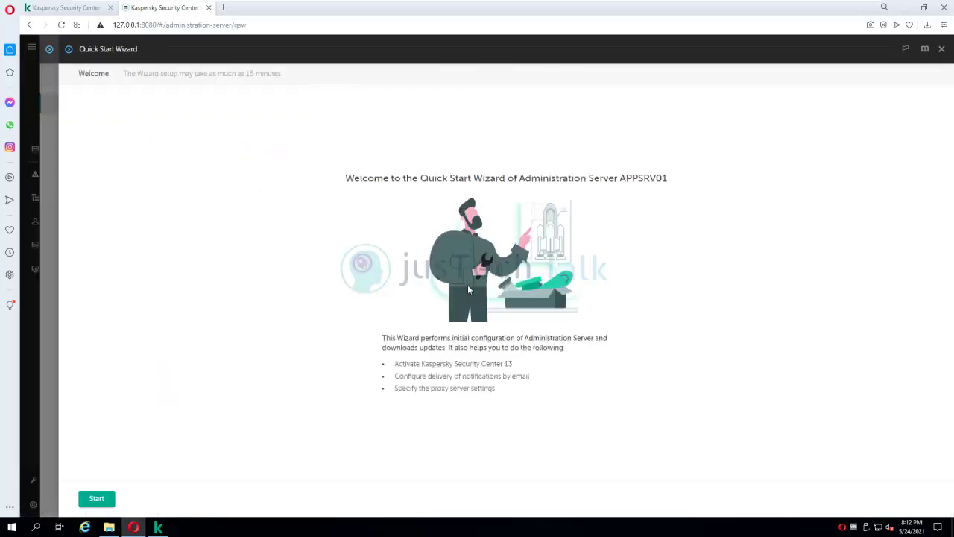